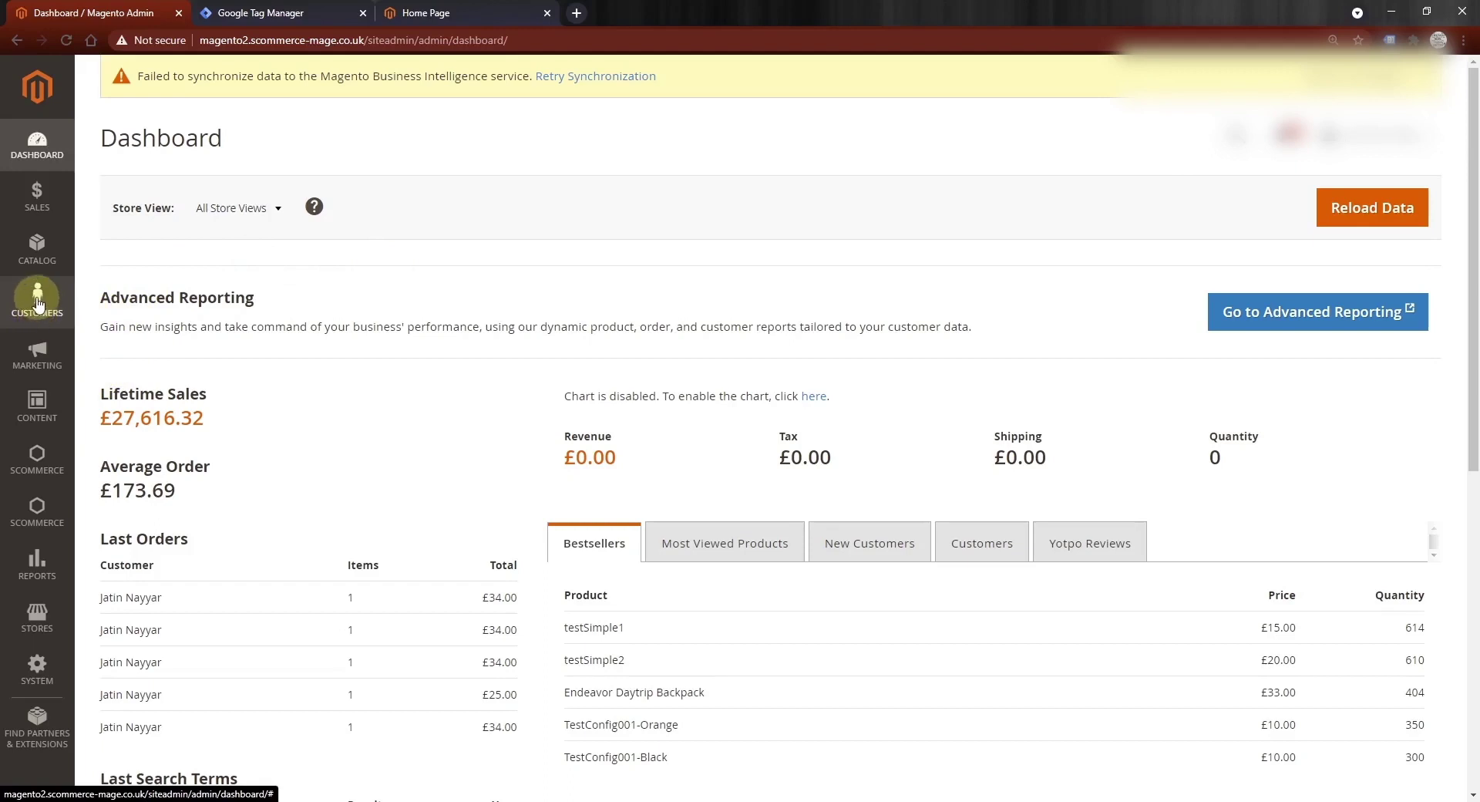
Step: Open the customer cookie choices management list and start a new cookie choice
left_click(37, 301)
left_click(140, 345)
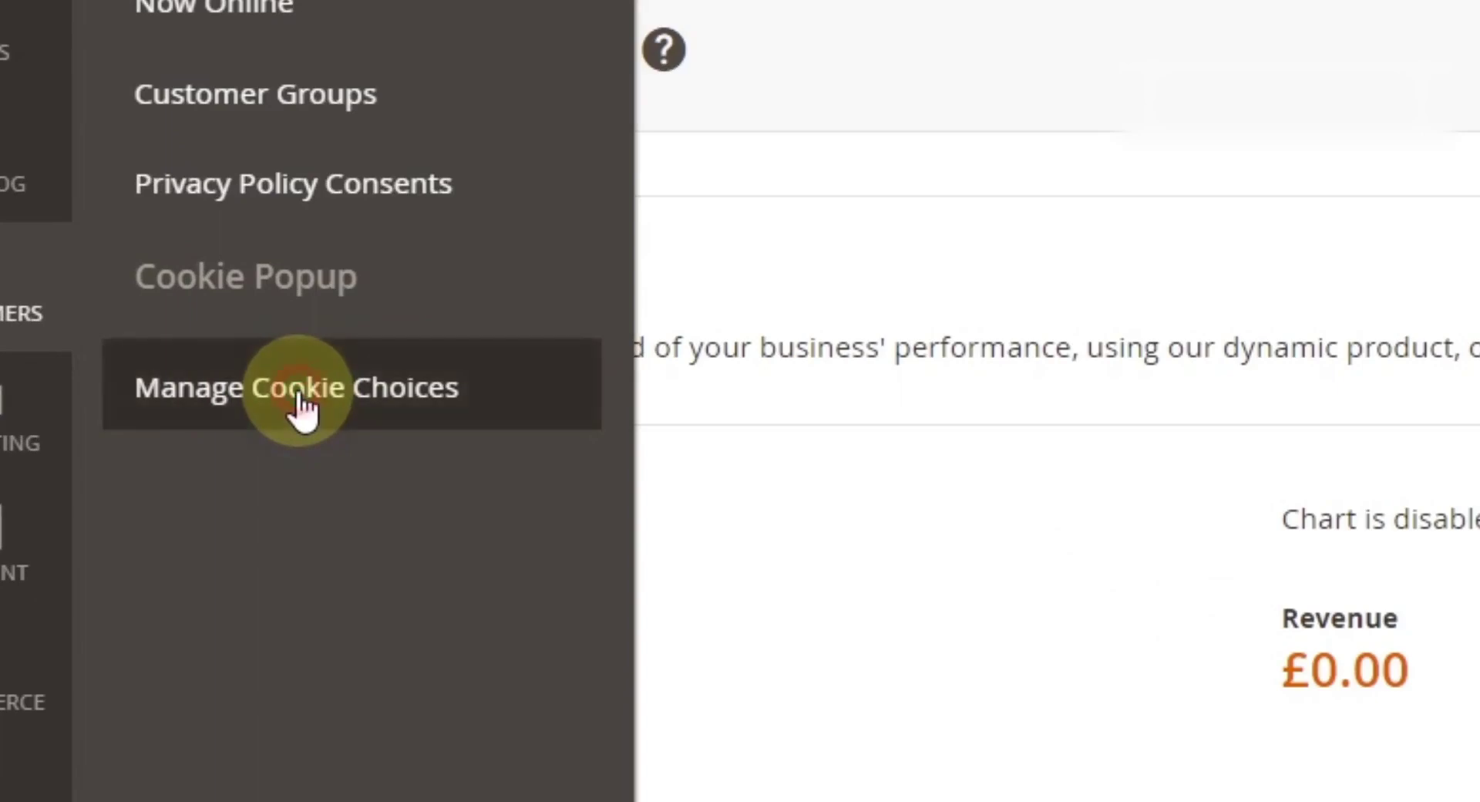
left_click(303, 409)
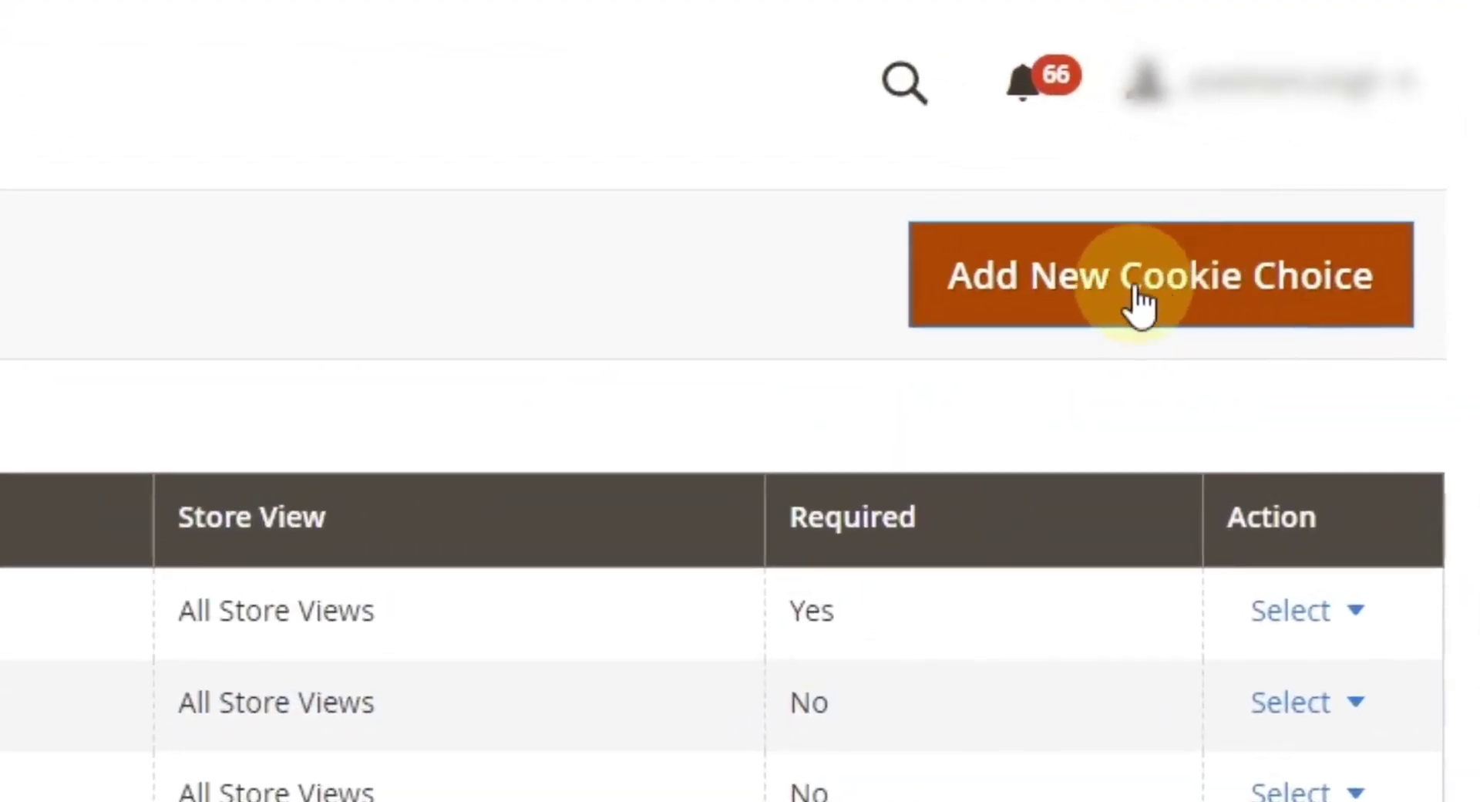
left_click(1340, 216)
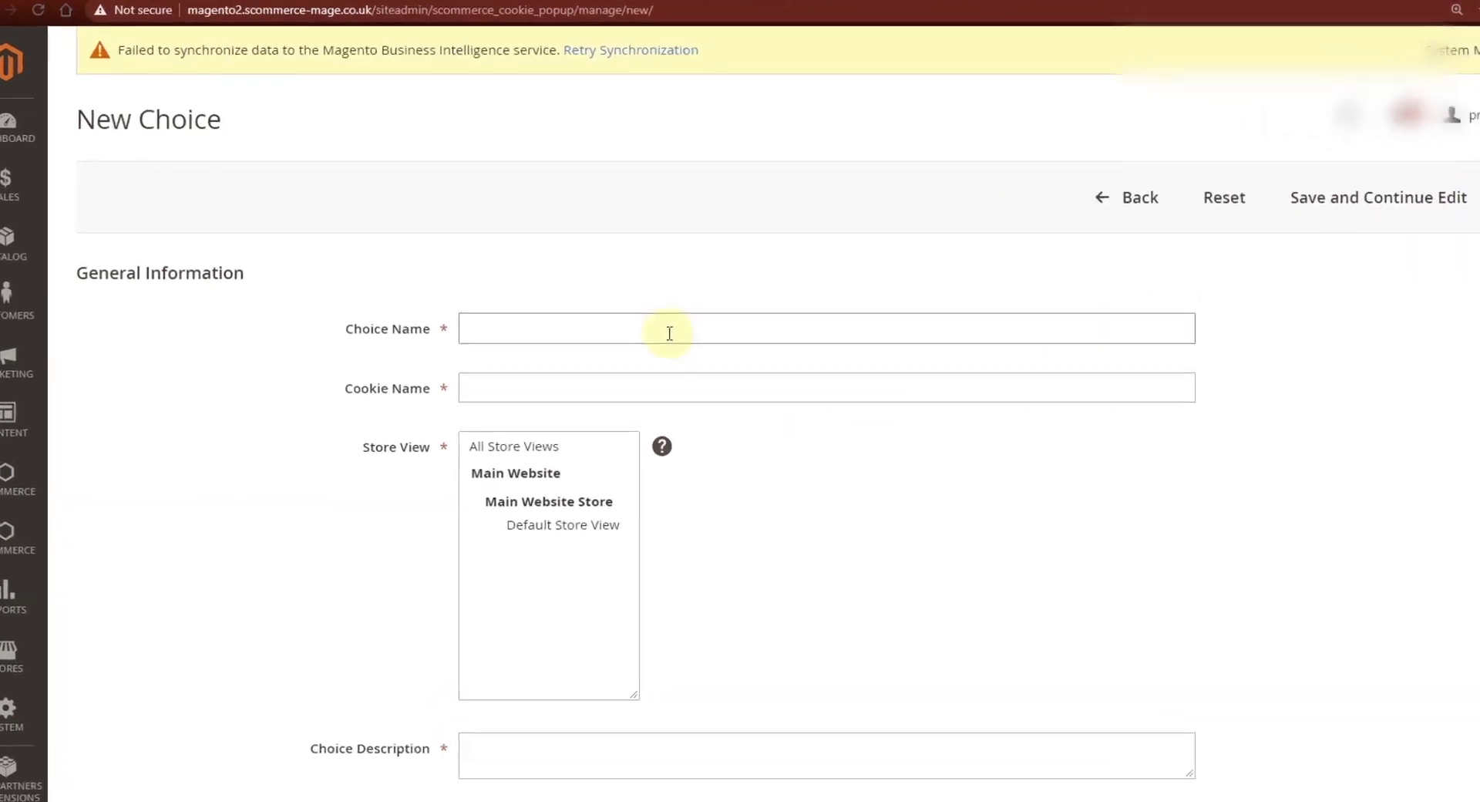
Step: Set the choice name to Analytics Cookies and the cookie name to analytics_cookie, and assign it to All Store Views
left_click(669, 333)
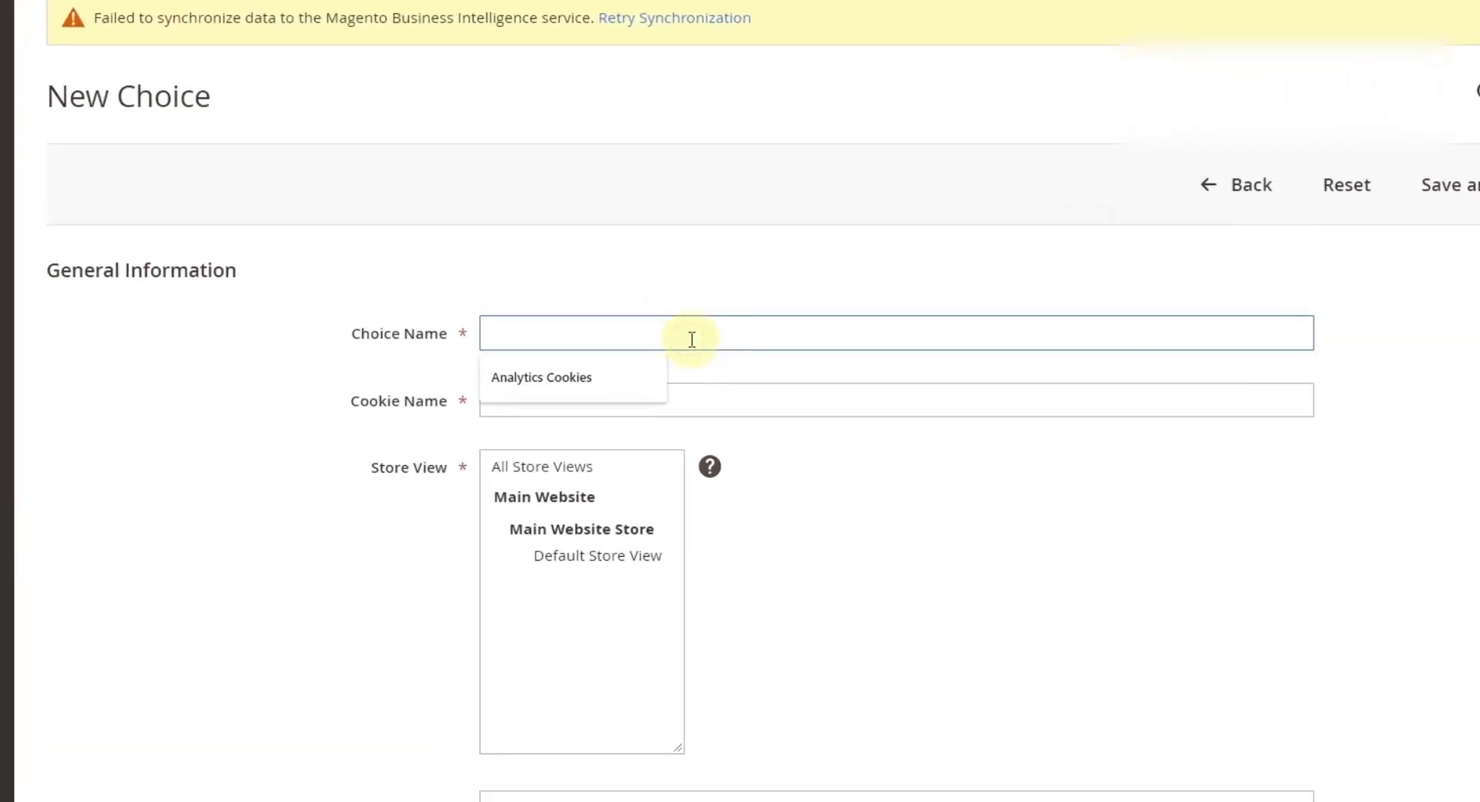
type("Analytics Cookies")
key("Tab")
type("analytics_cookie")
left_click(548, 469)
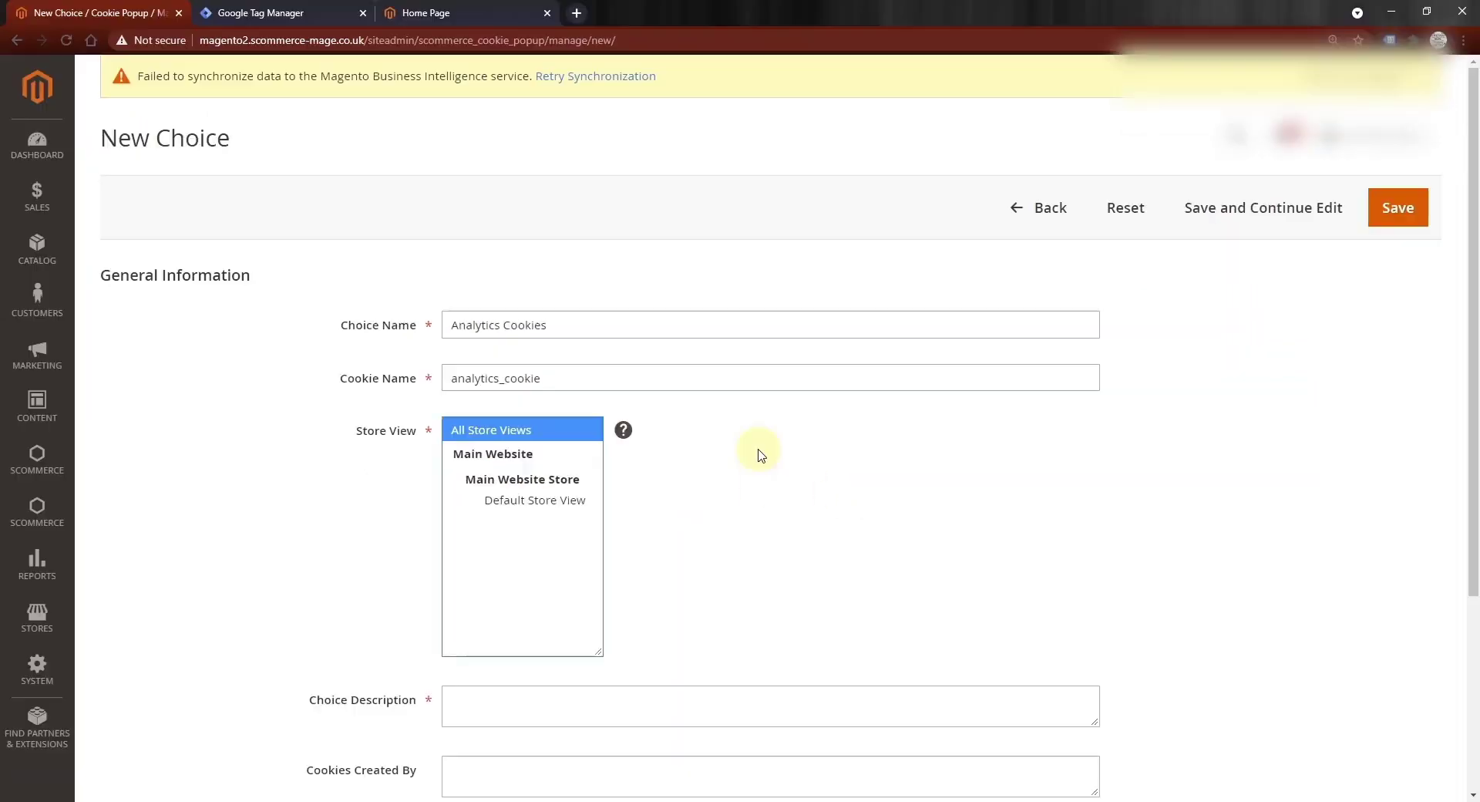
Step: Enter the description "This cookie covers Google Analytics", set Cookies Created By to Google Analytics, and save the choice
scroll(732, 462, "down", 3)
left_click(610, 466)
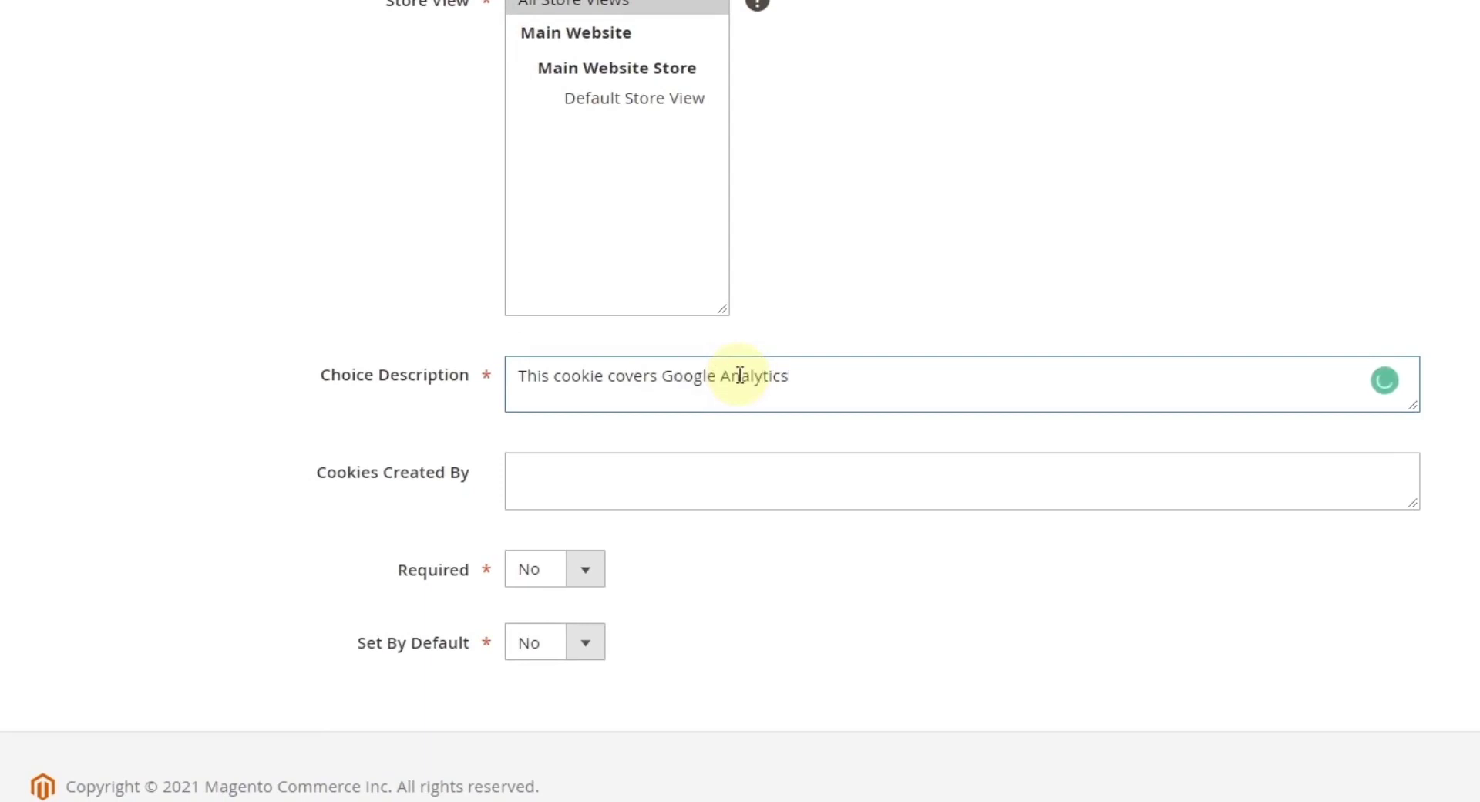
left_click(636, 478)
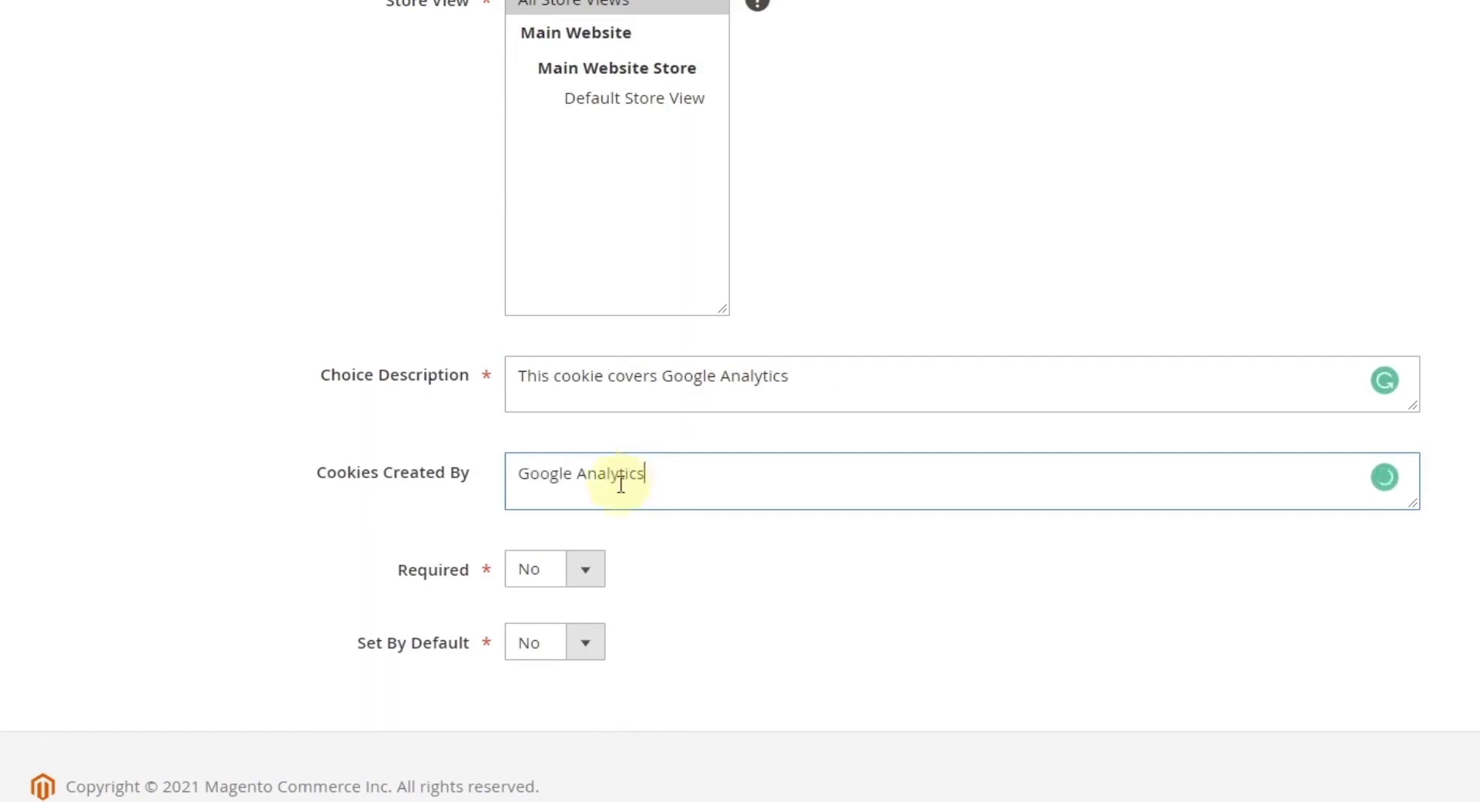
scroll(905, 562, "up", 5)
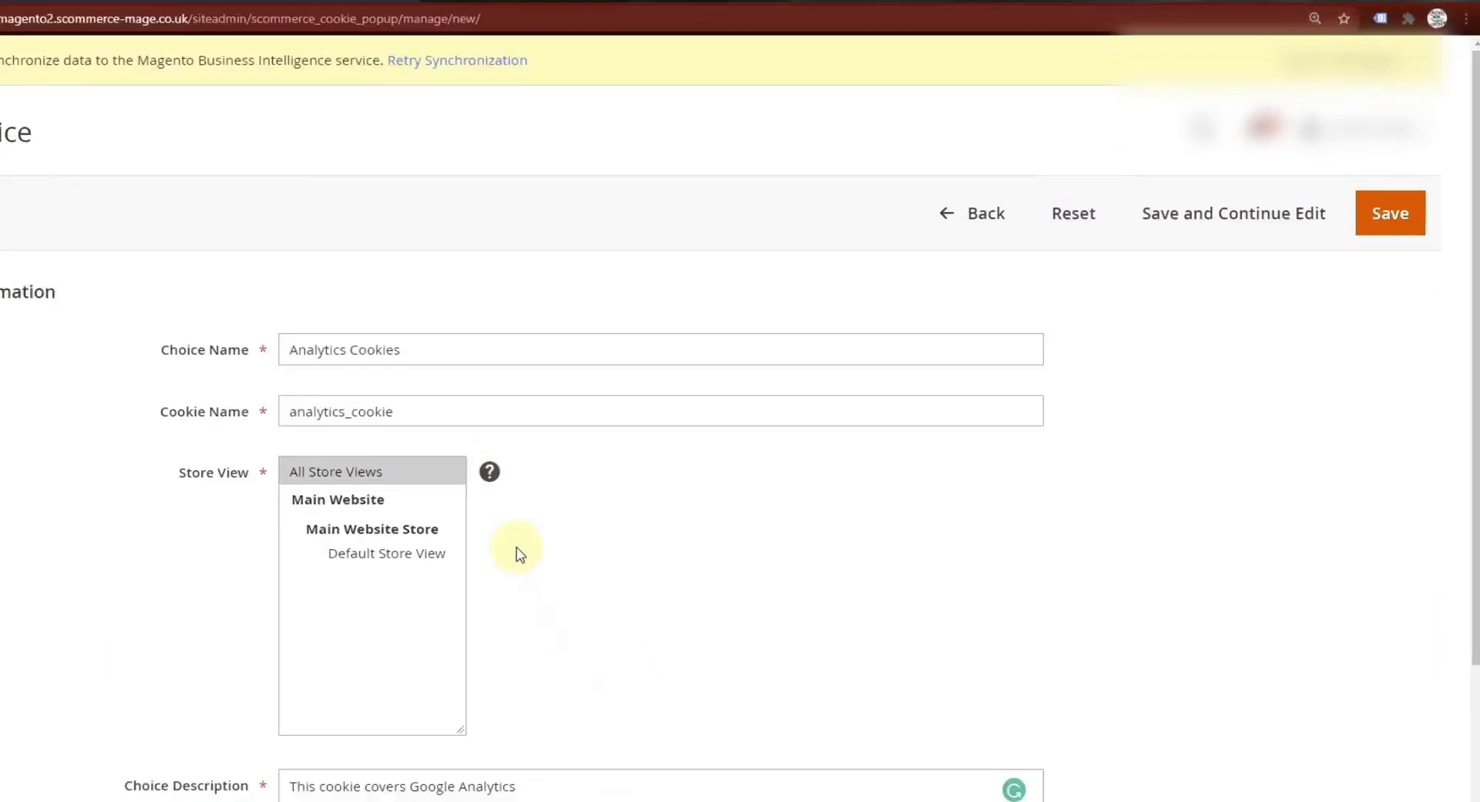
left_click(1391, 212)
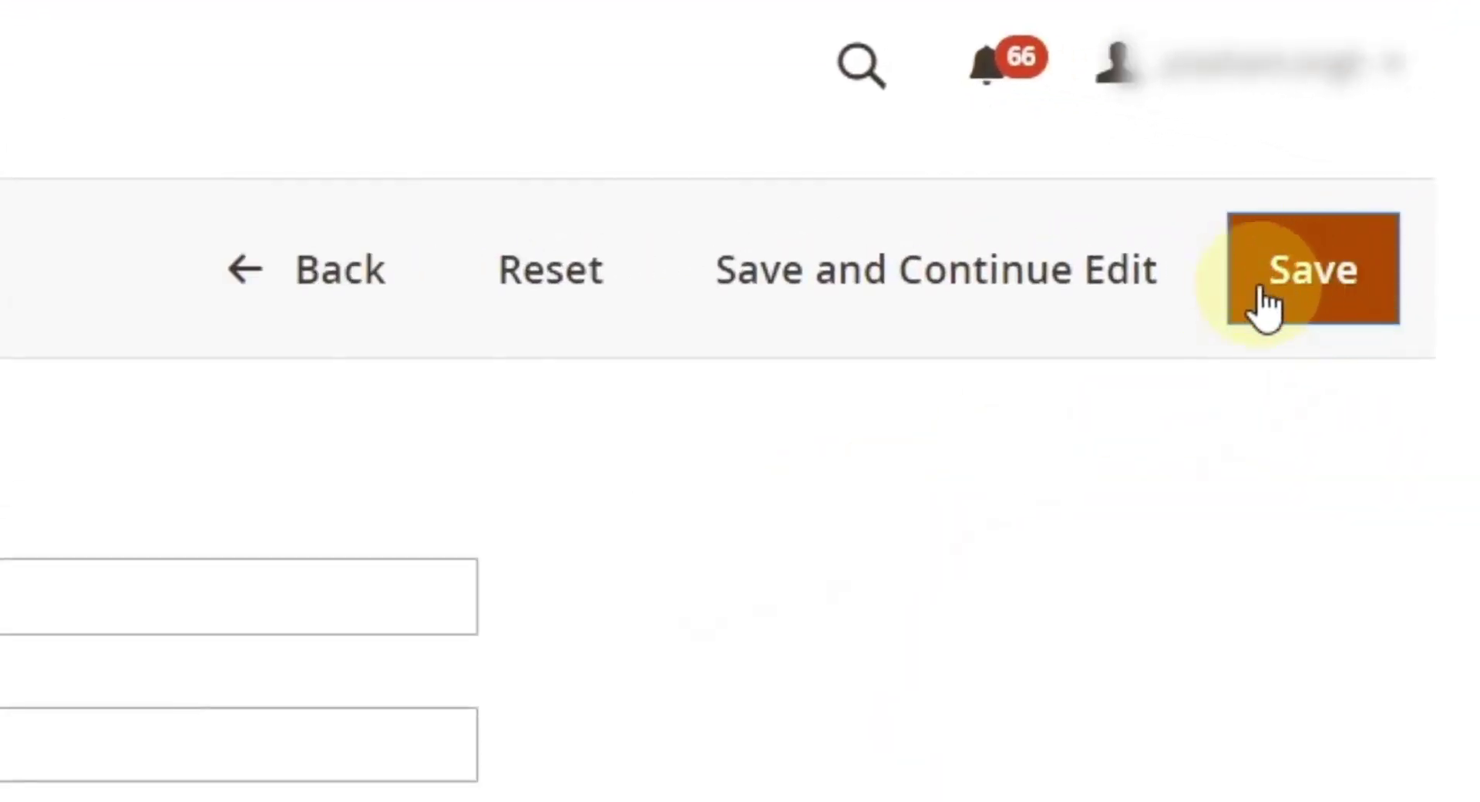
left_click(1317, 281)
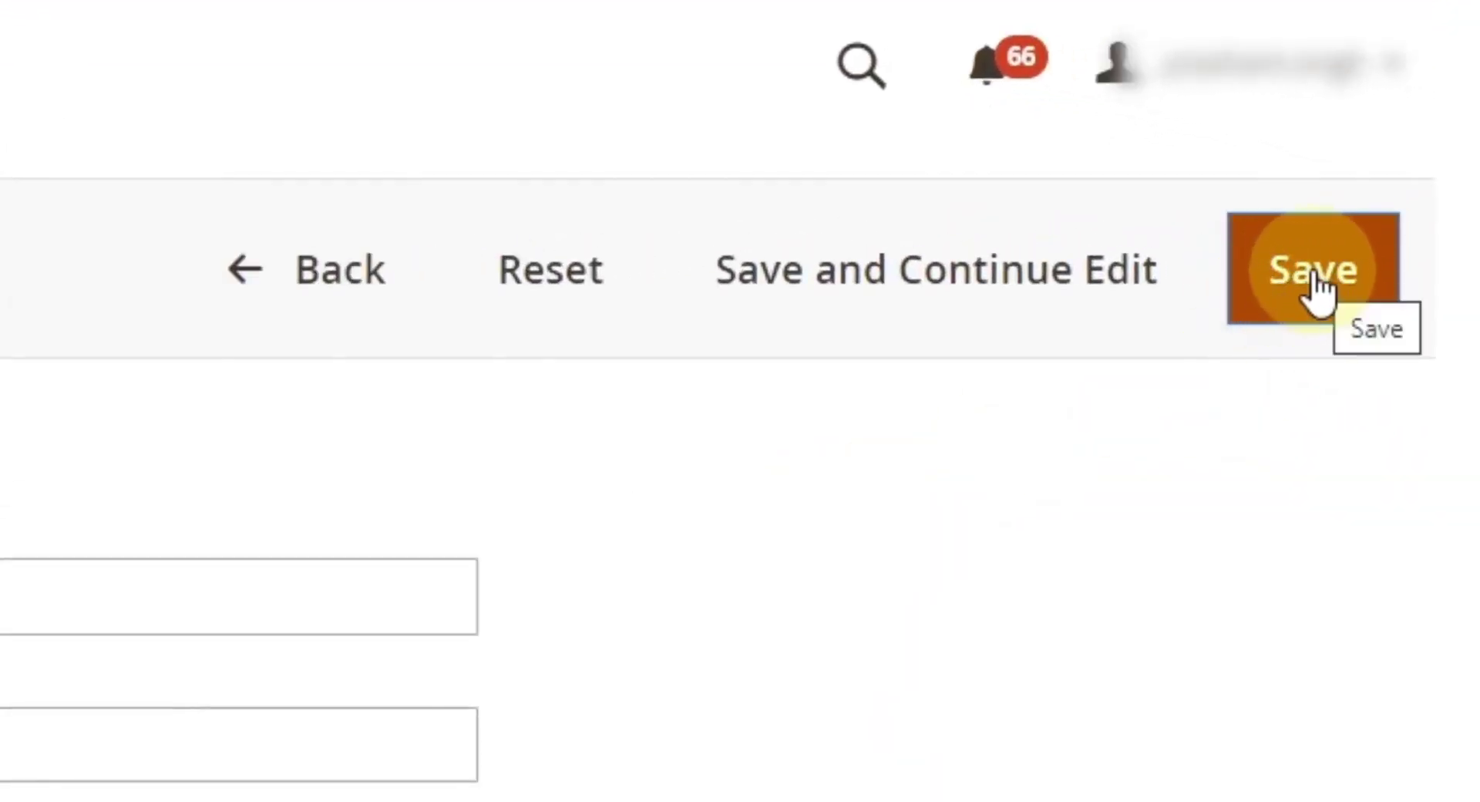
left_click(1301, 312)
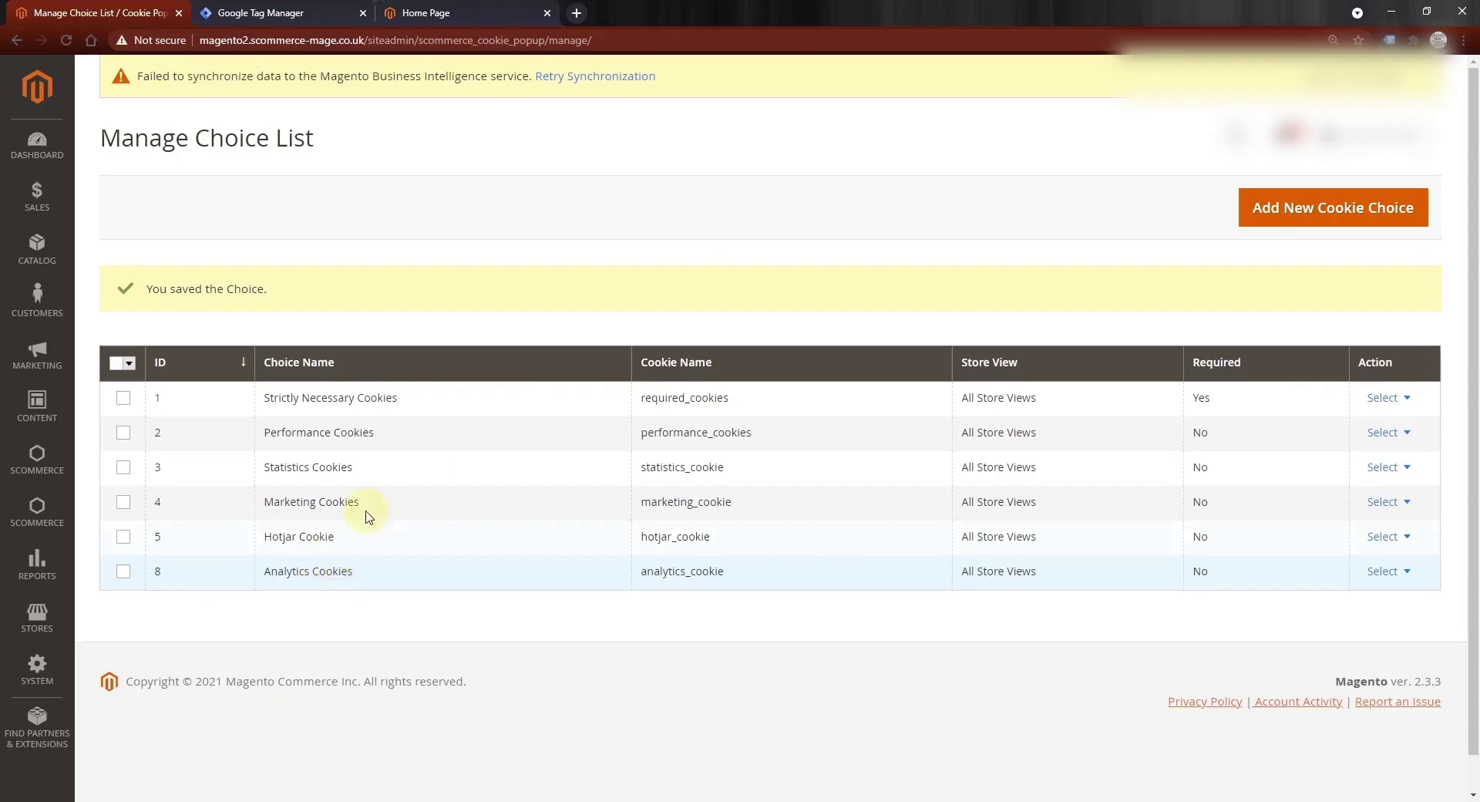
Step: Switch to the storefront home page, reload it, and check which Google tags fire using Tag Assistant
left_click(467, 11)
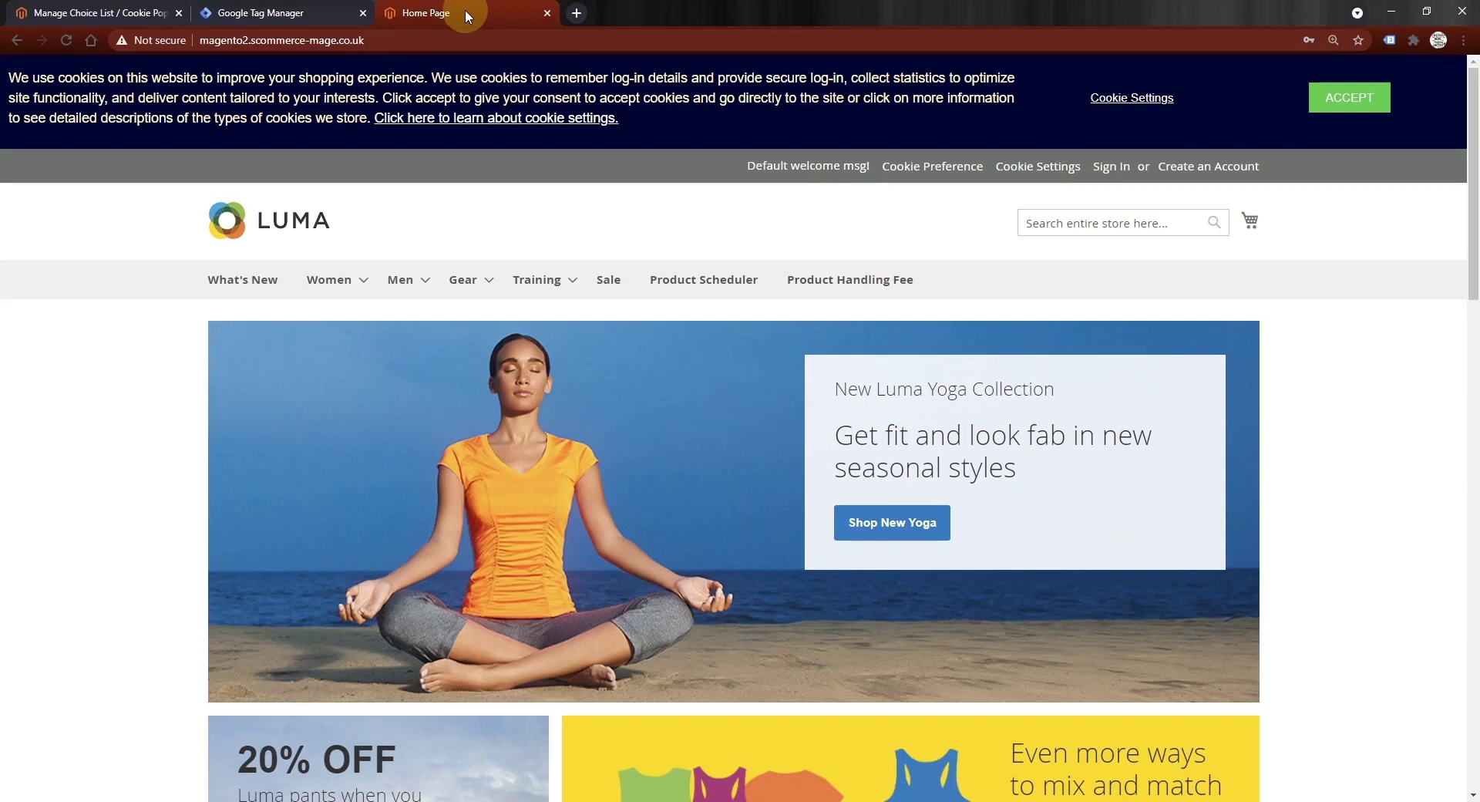
left_click(66, 41)
left_click(1390, 41)
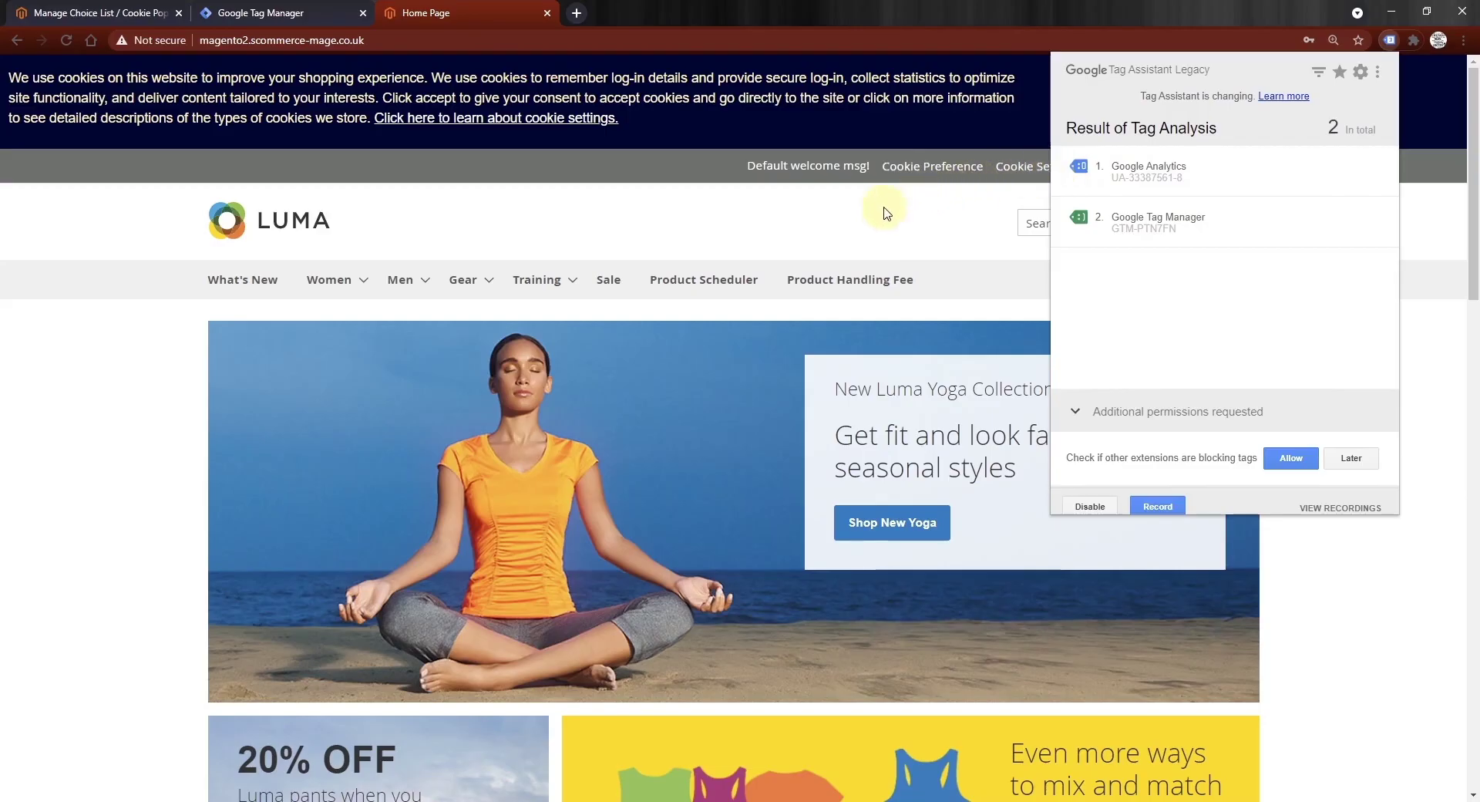
left_click(569, 305)
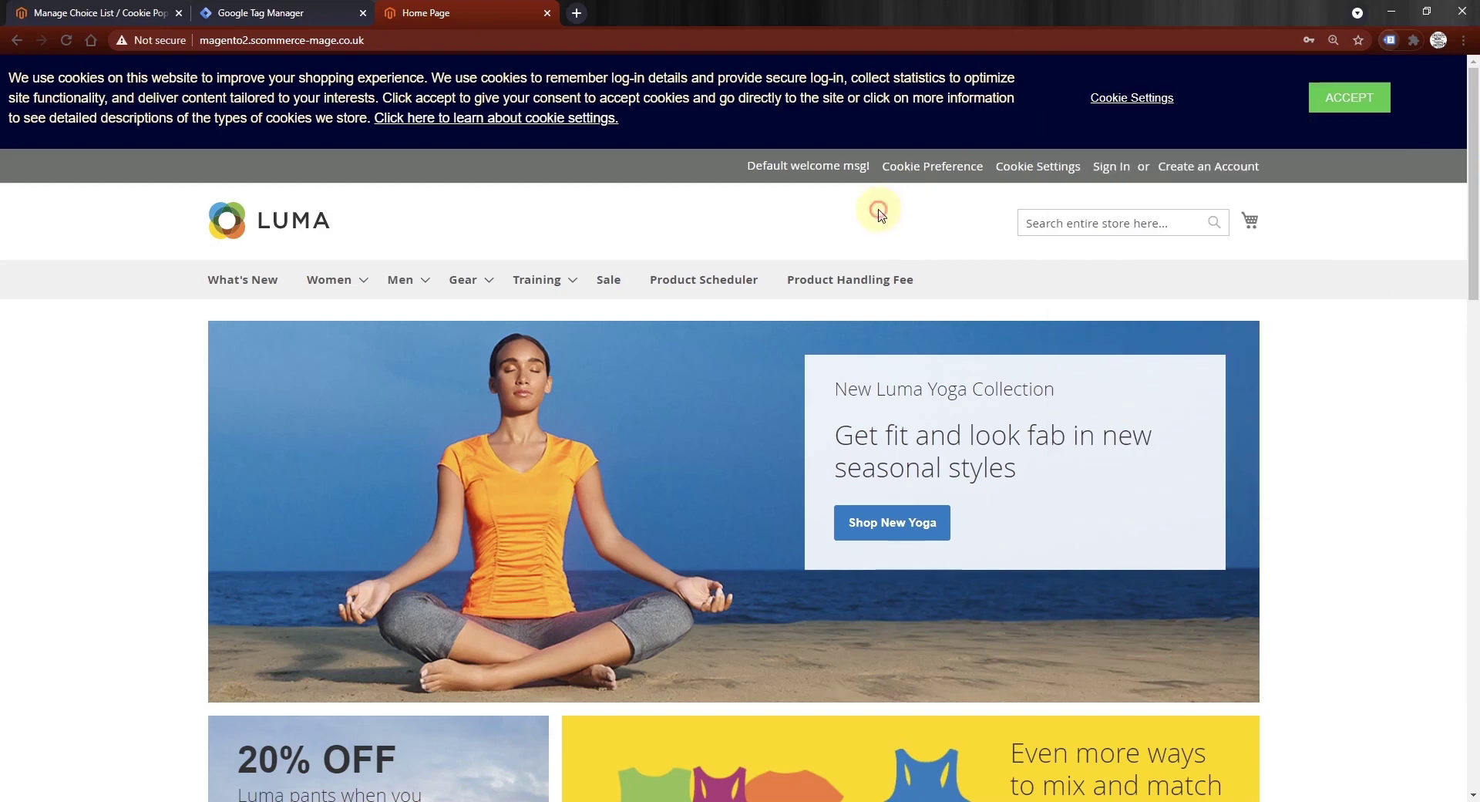
Step: Enable Analytics Cookies in the storefront's cookie preferences and save the choice
left_click(1131, 98)
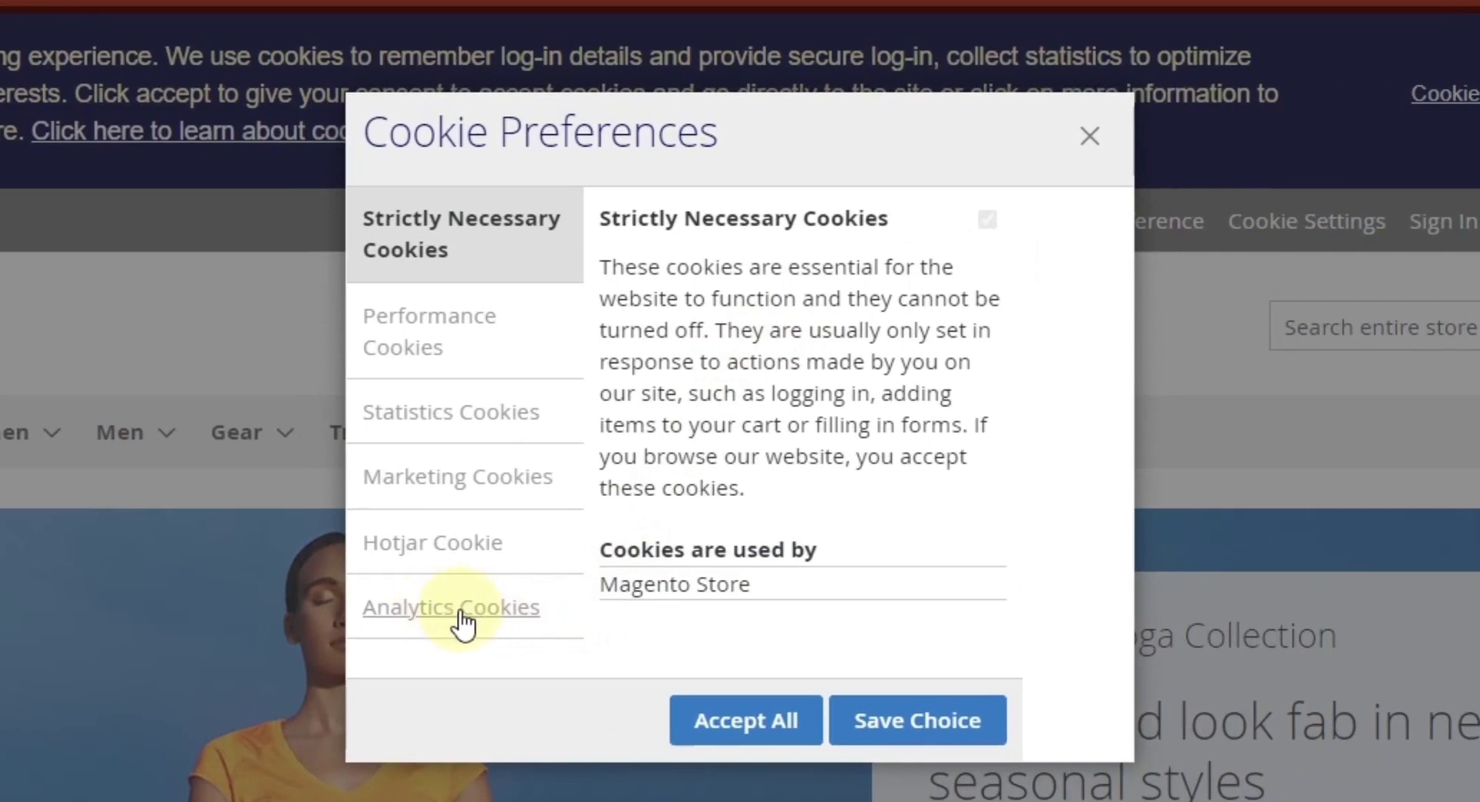
left_click(463, 622)
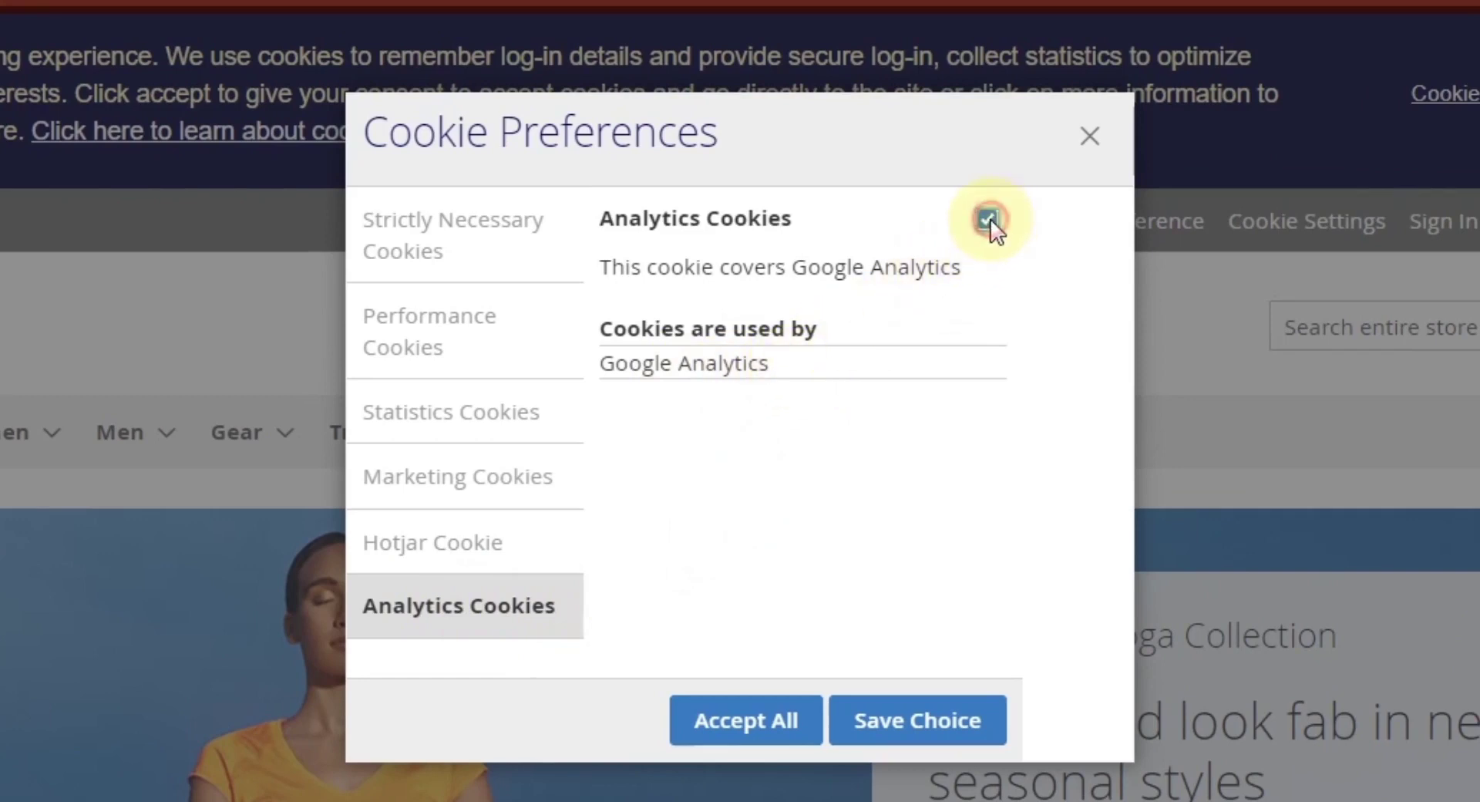
left_click(886, 724)
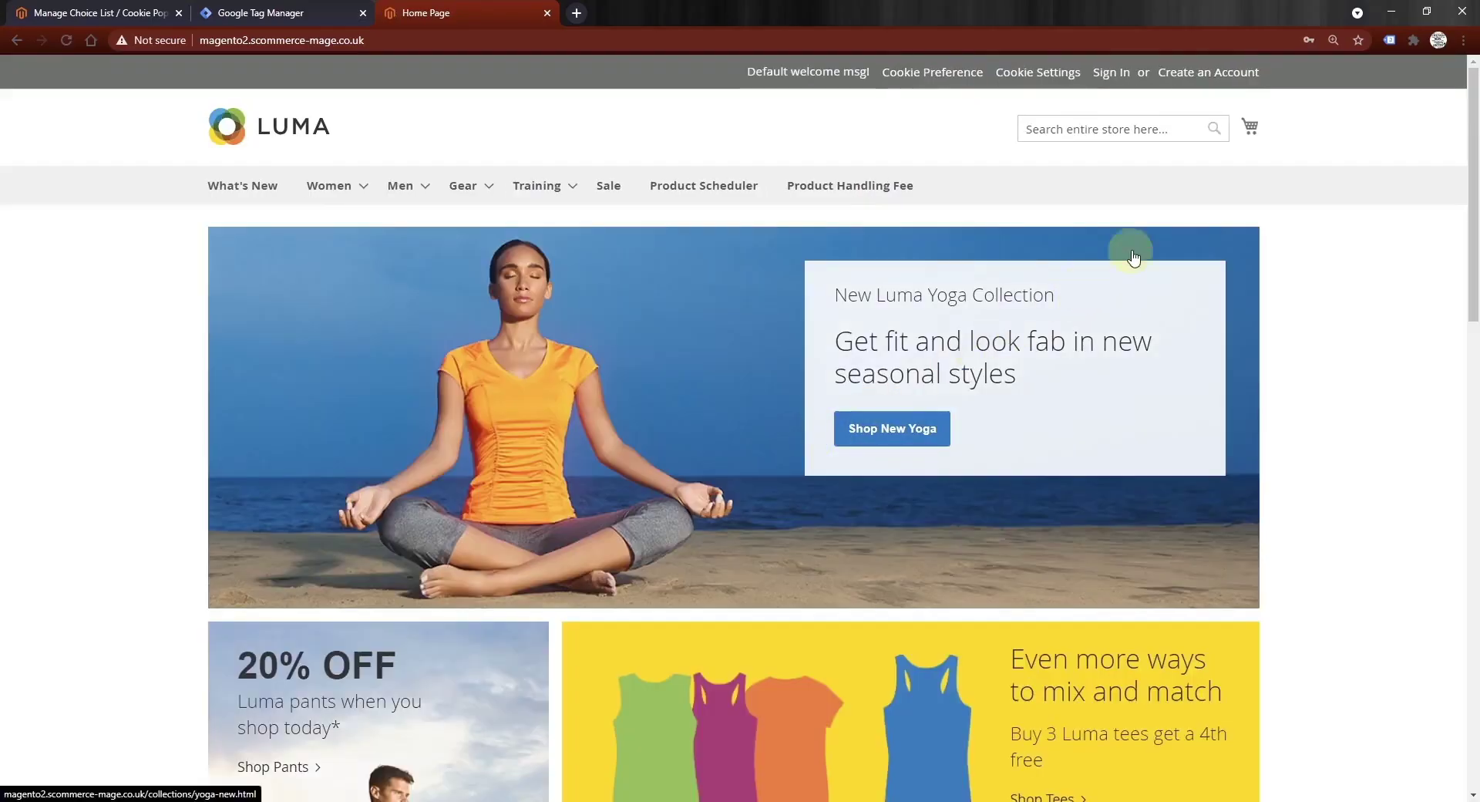
Step: Recheck the tags firing on the storefront with Tag Assistant after the cookie choice
left_click(1389, 40)
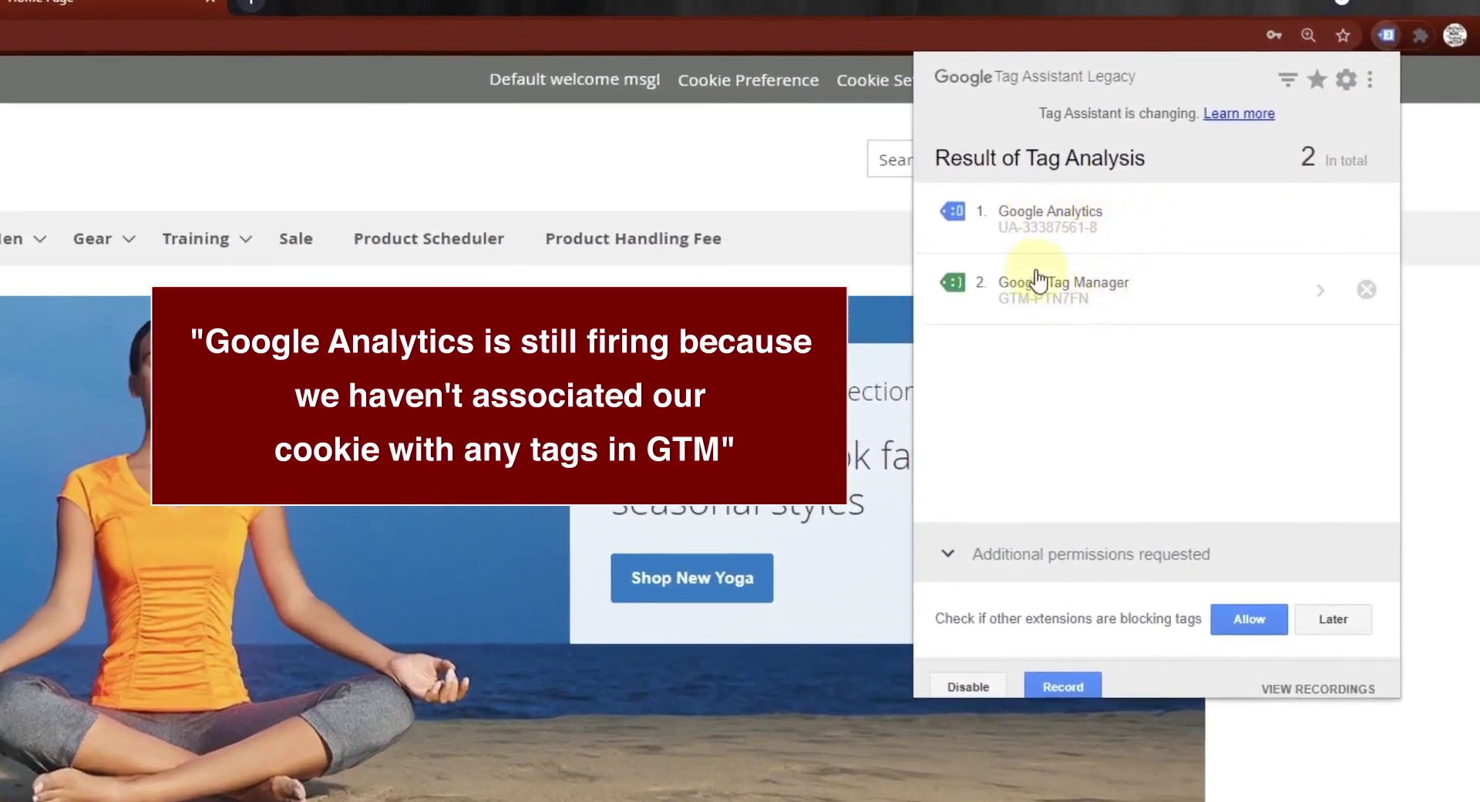
left_click(784, 173)
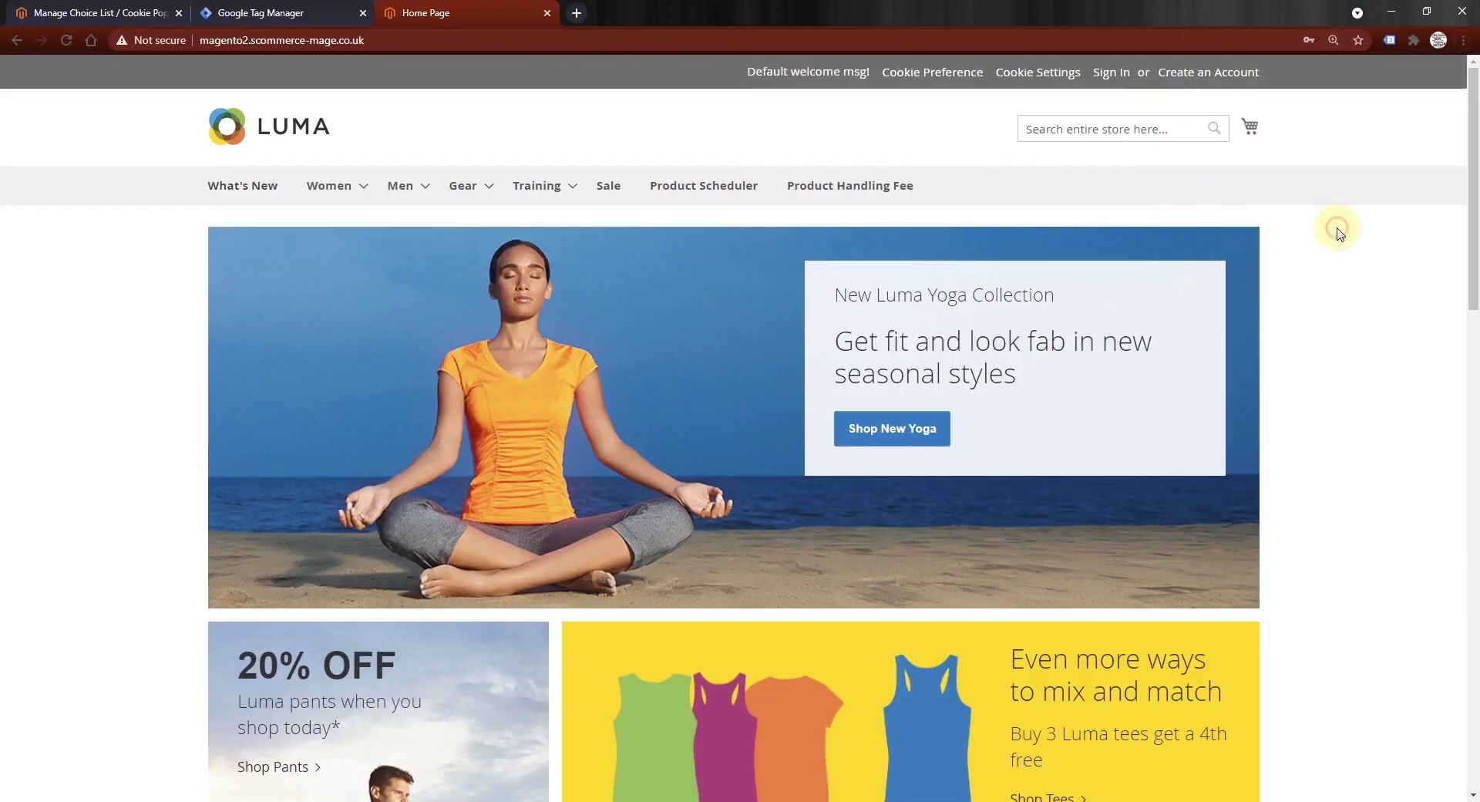
Step: Inspect the storefront's stored cookies in the developer tools, filtering for "analytics" to check the analytics cookie's value
key("F12")
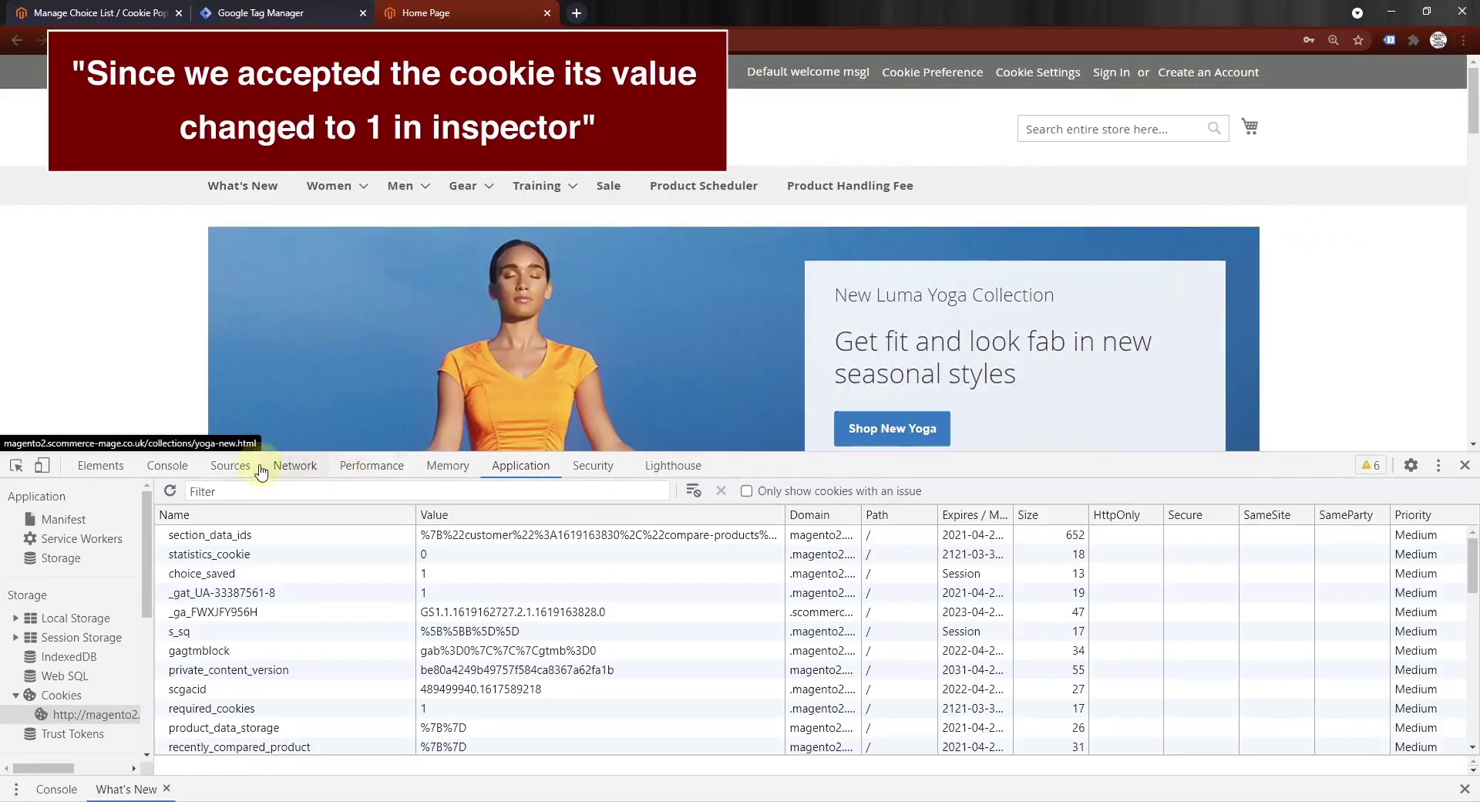
left_click(520, 469)
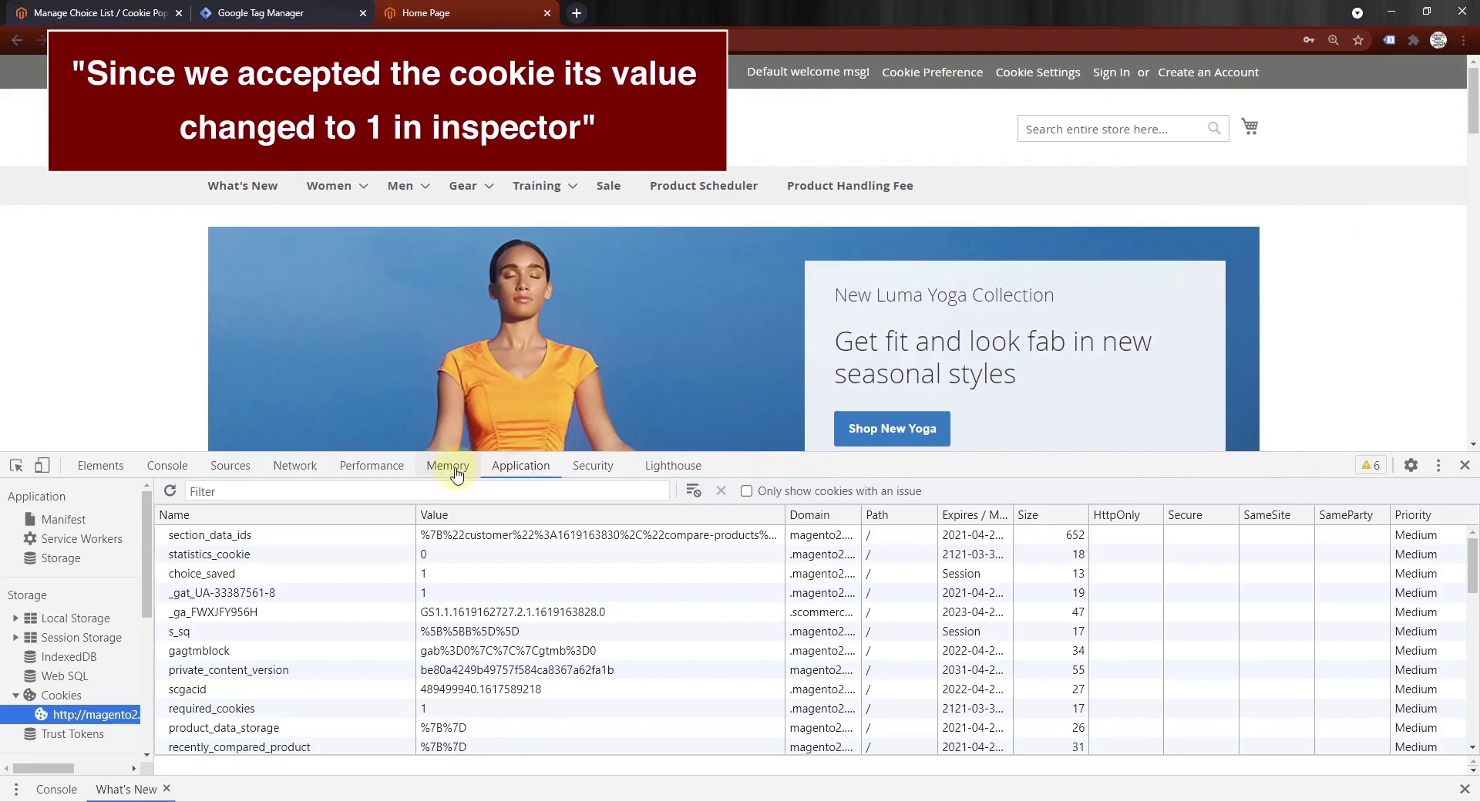
left_click(448, 467)
left_click(526, 472)
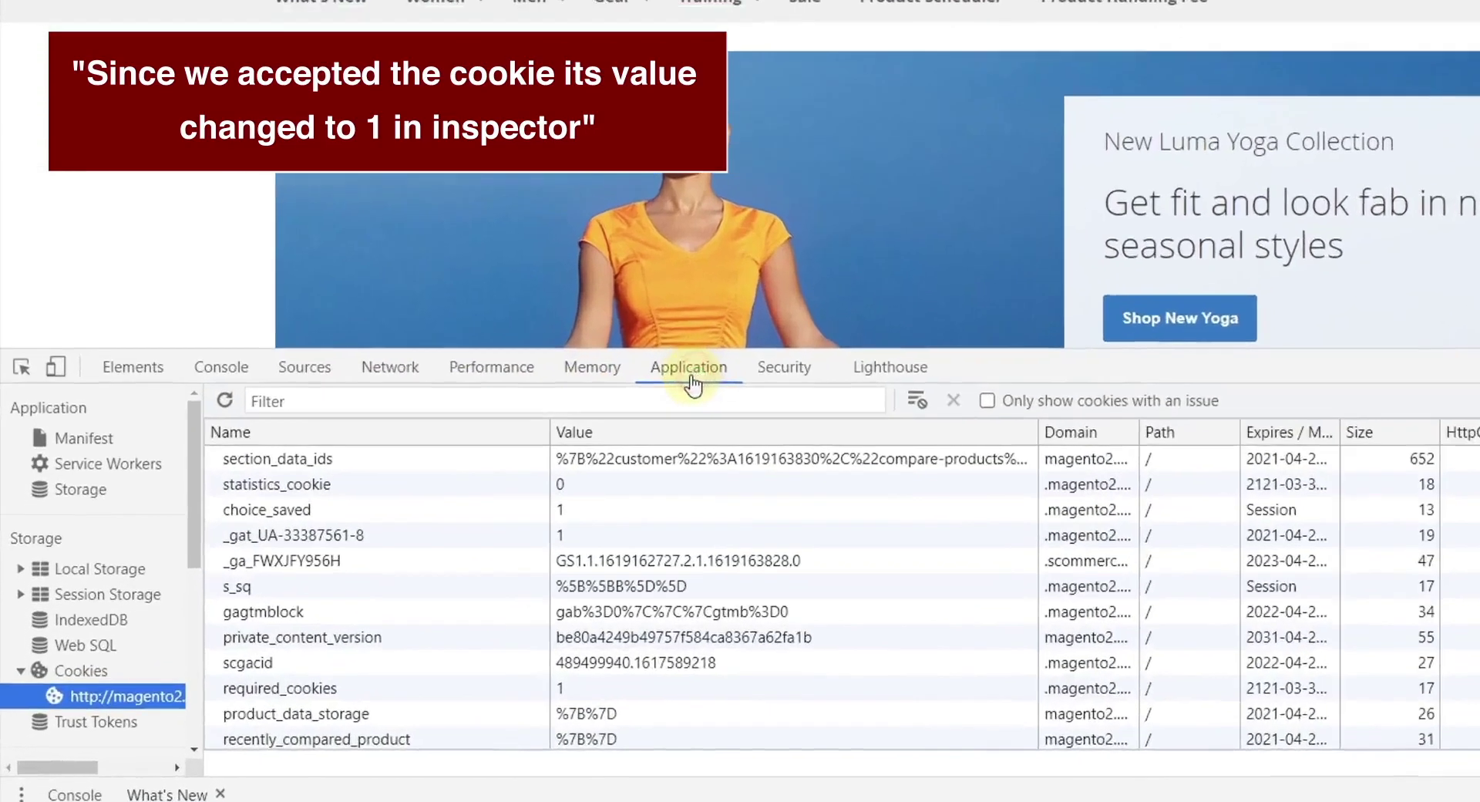
left_click_drag(290, 421, 141, 460)
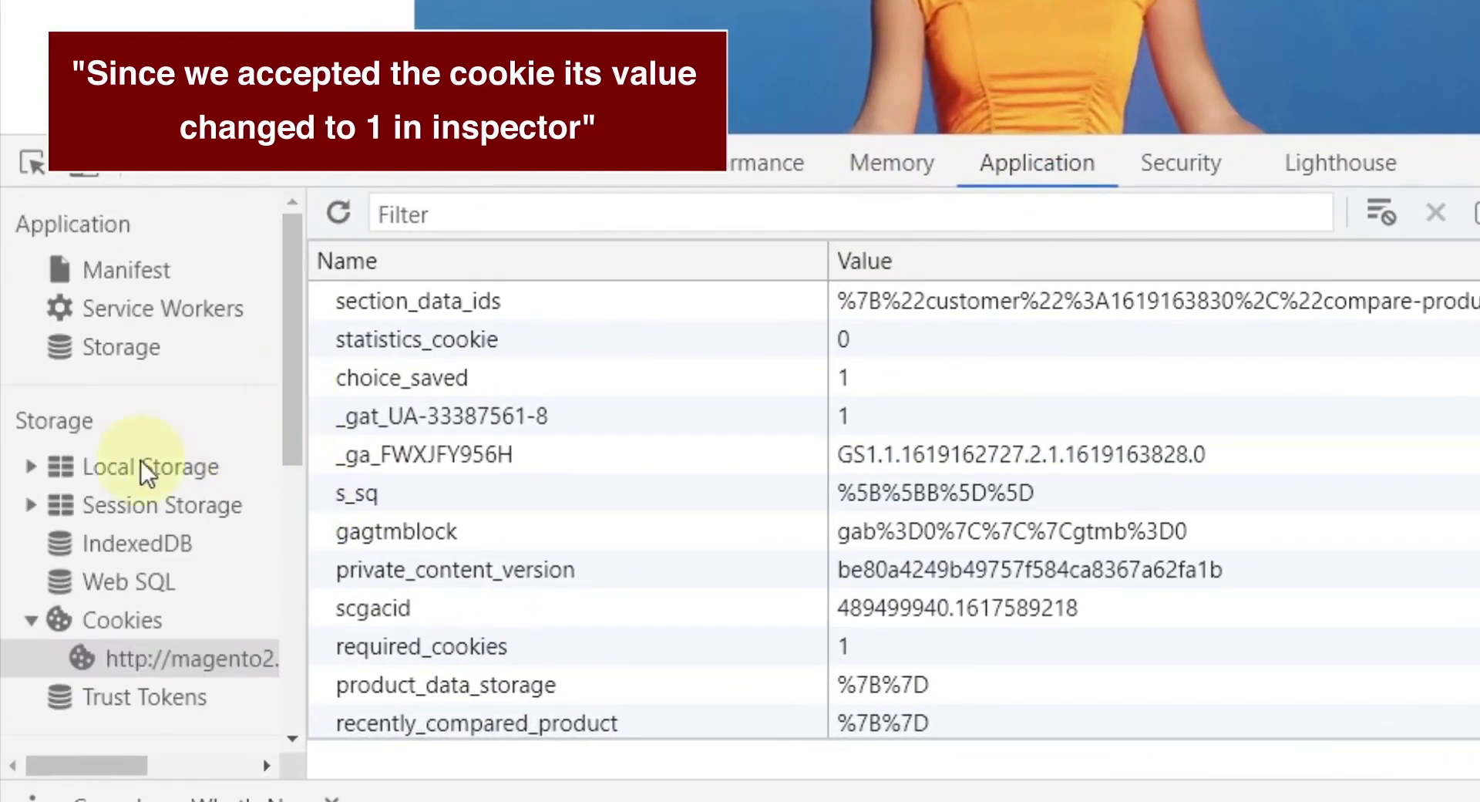
left_click(44, 418)
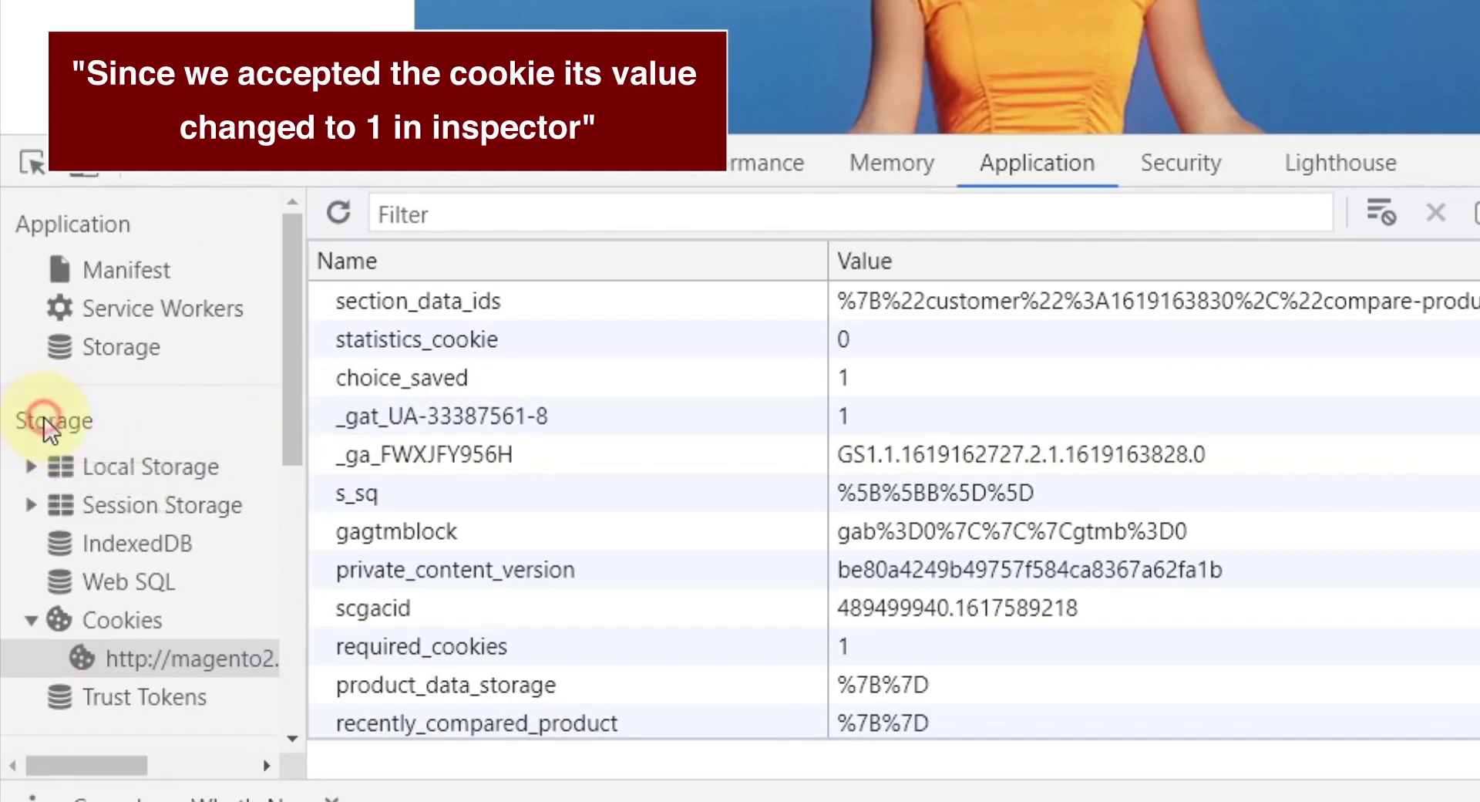
left_click(119, 621)
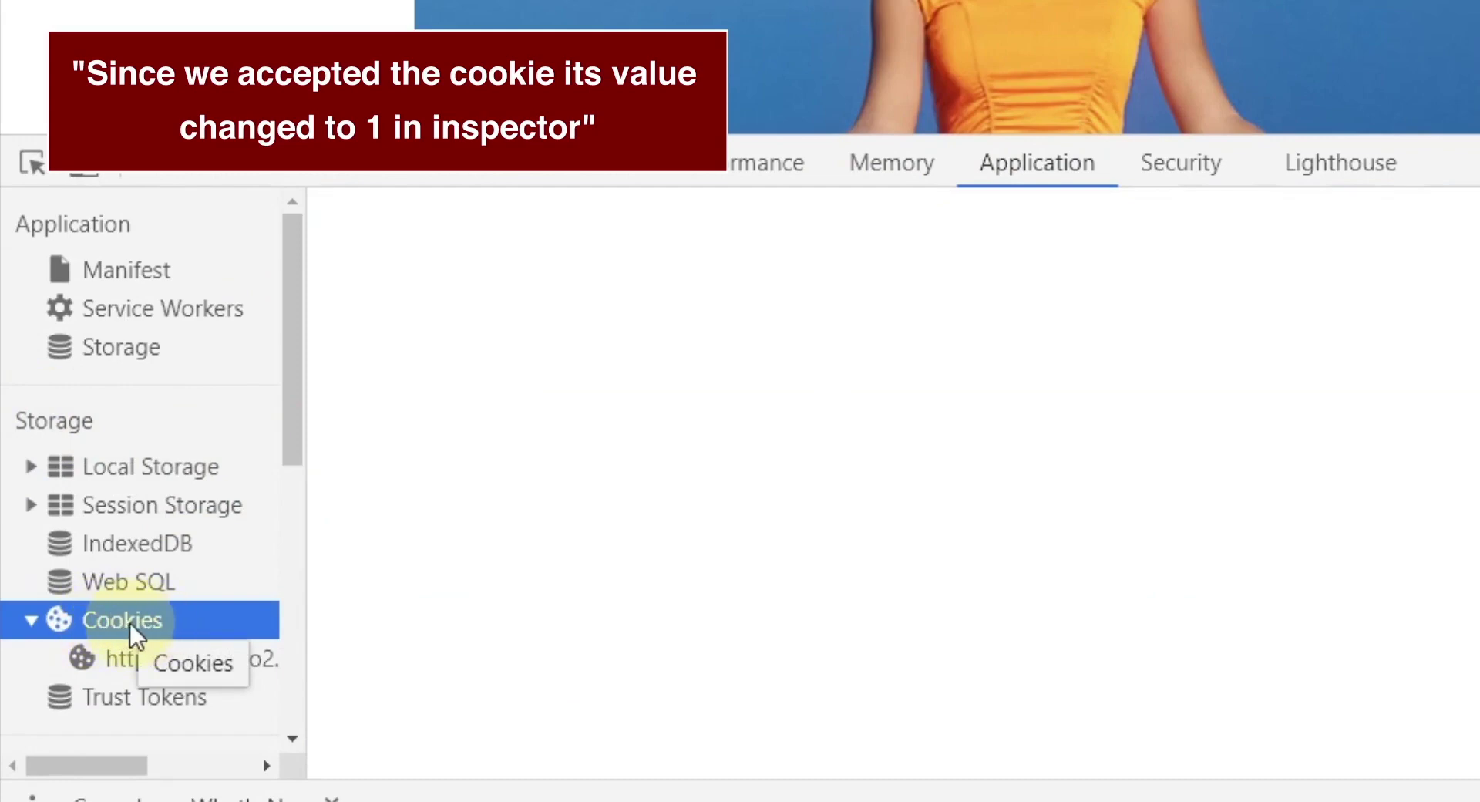
left_click(141, 657)
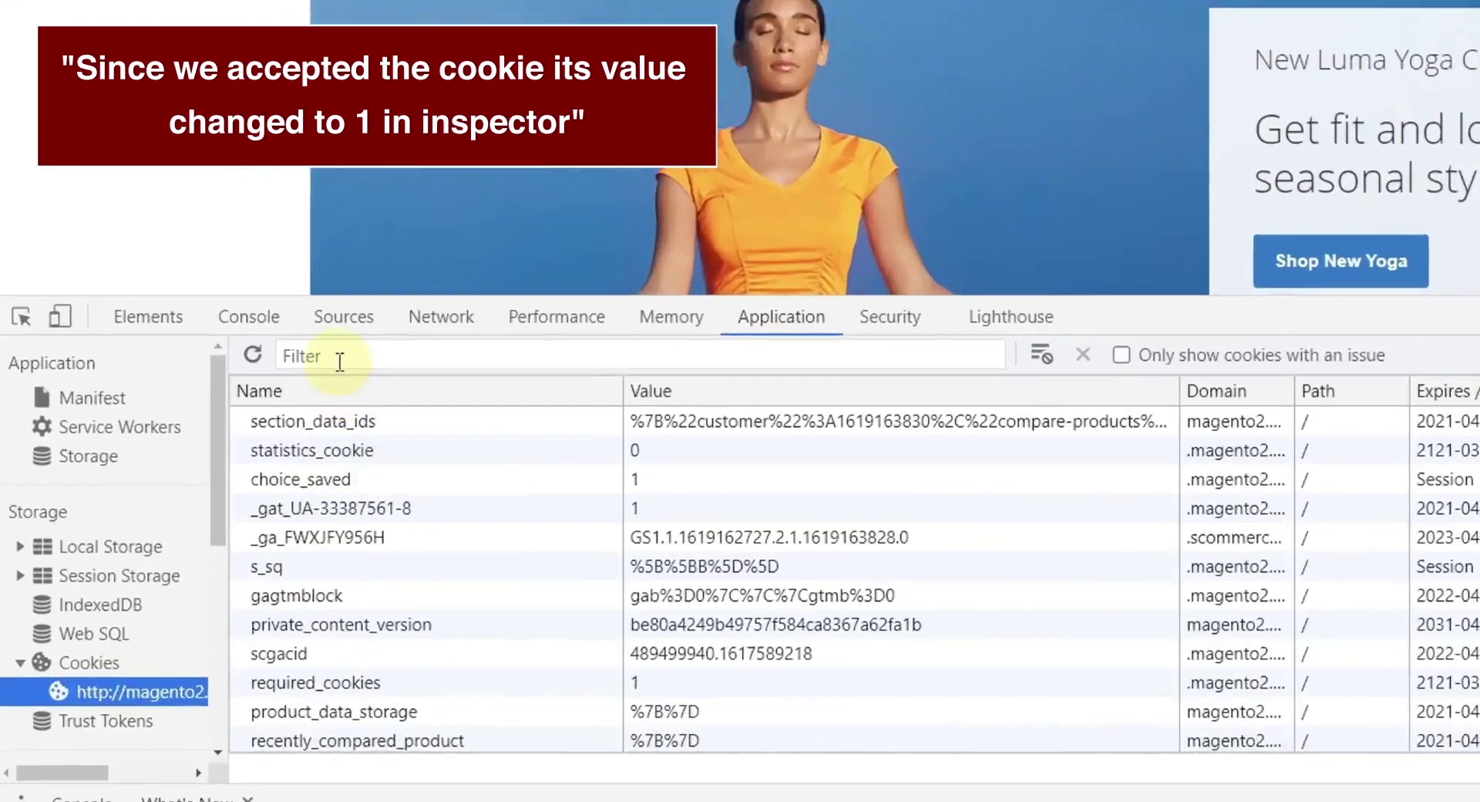
left_click(454, 222)
type("analytics")
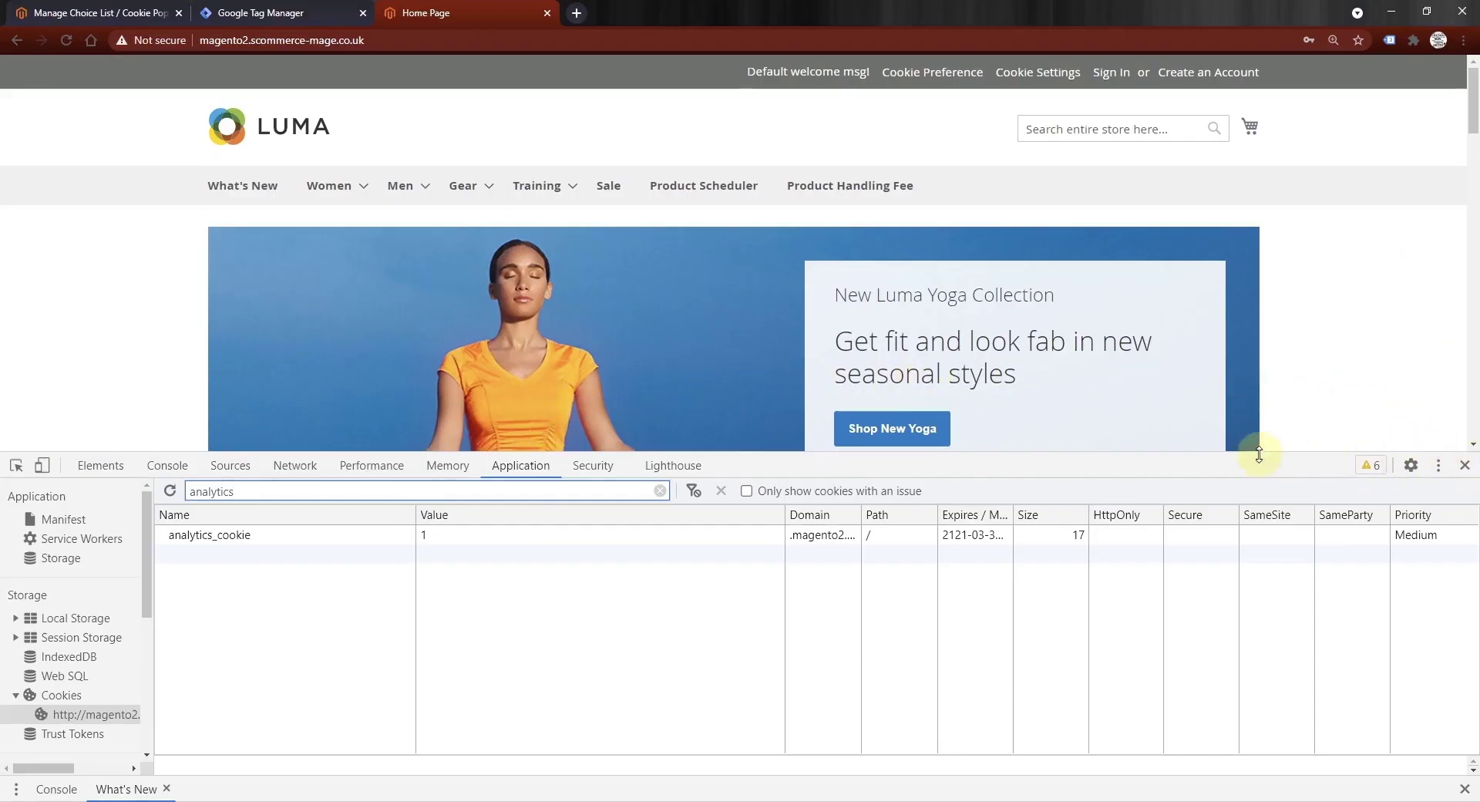
left_click_drag(1229, 453, 1230, 580)
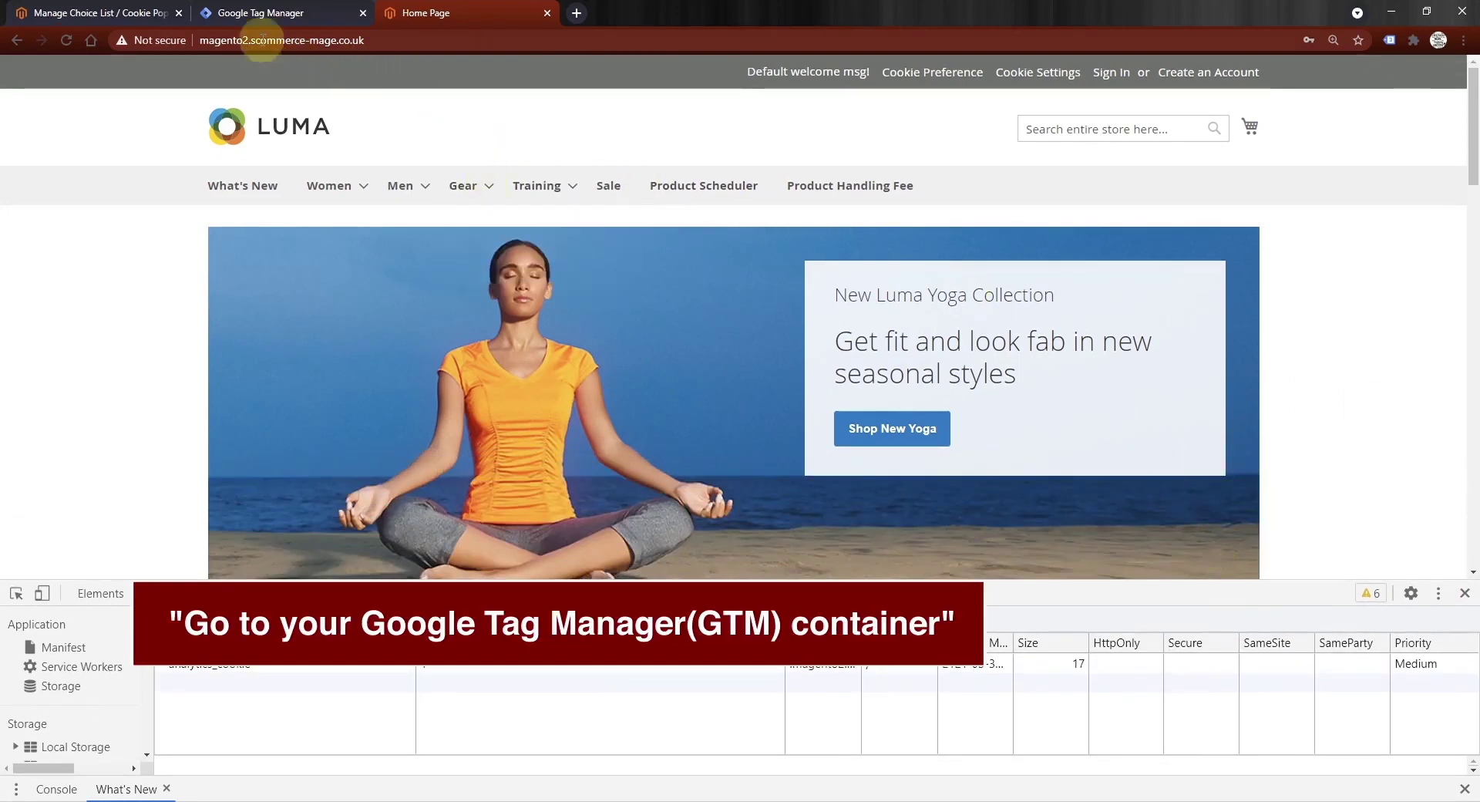
Step: Switch to Google Tag Manager and start a new user-defined variable in the container
left_click(273, 18)
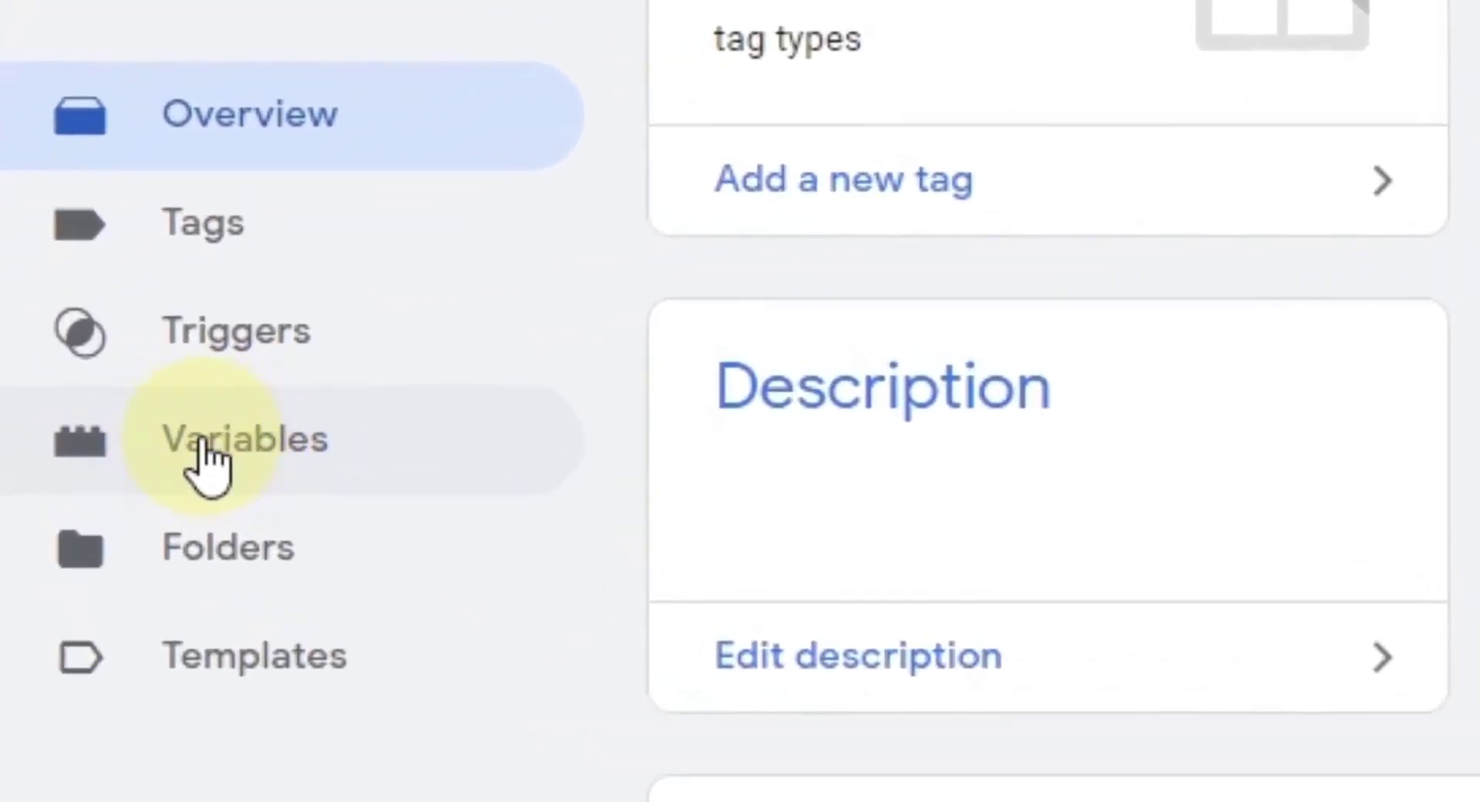
left_click(200, 443)
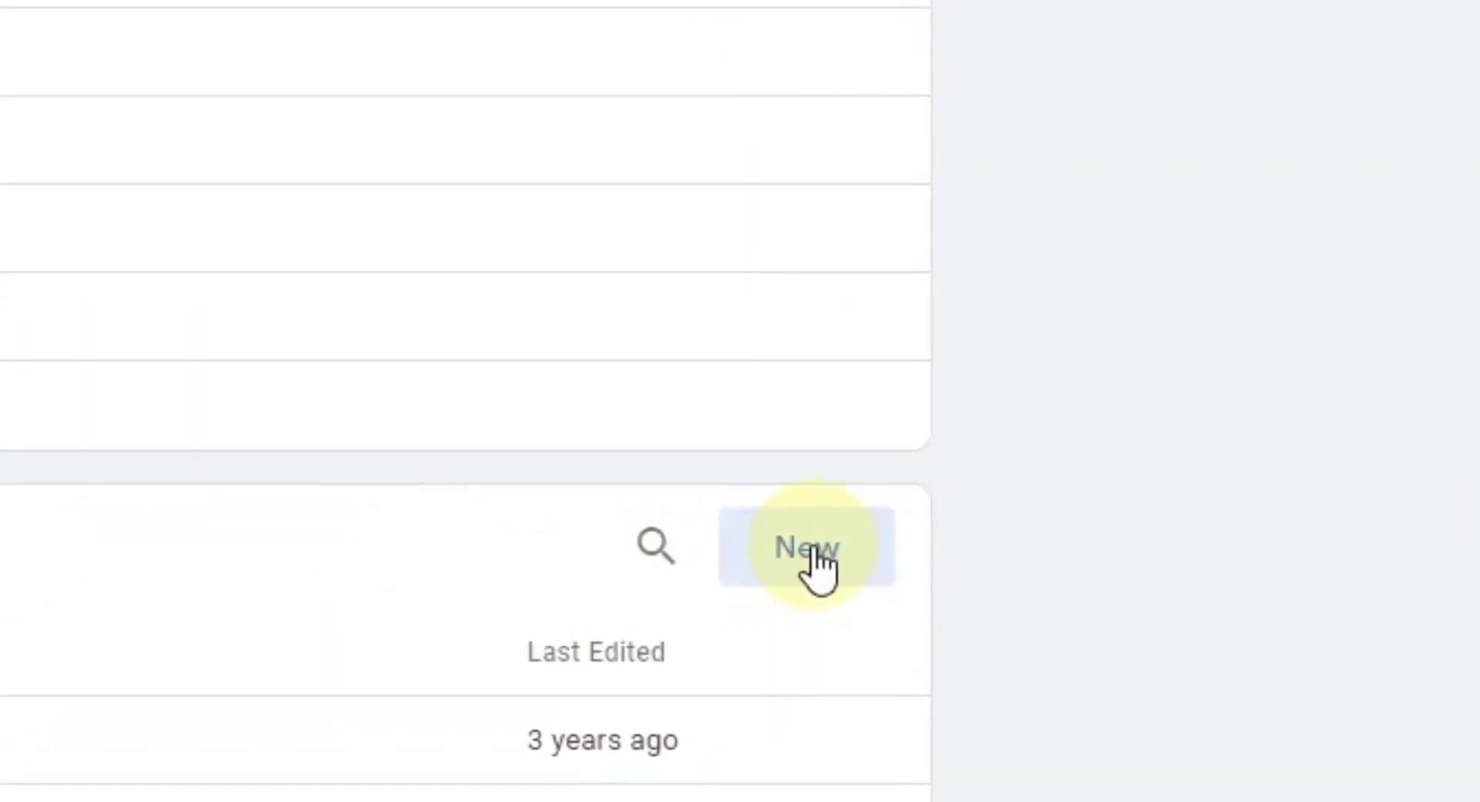
left_click(817, 562)
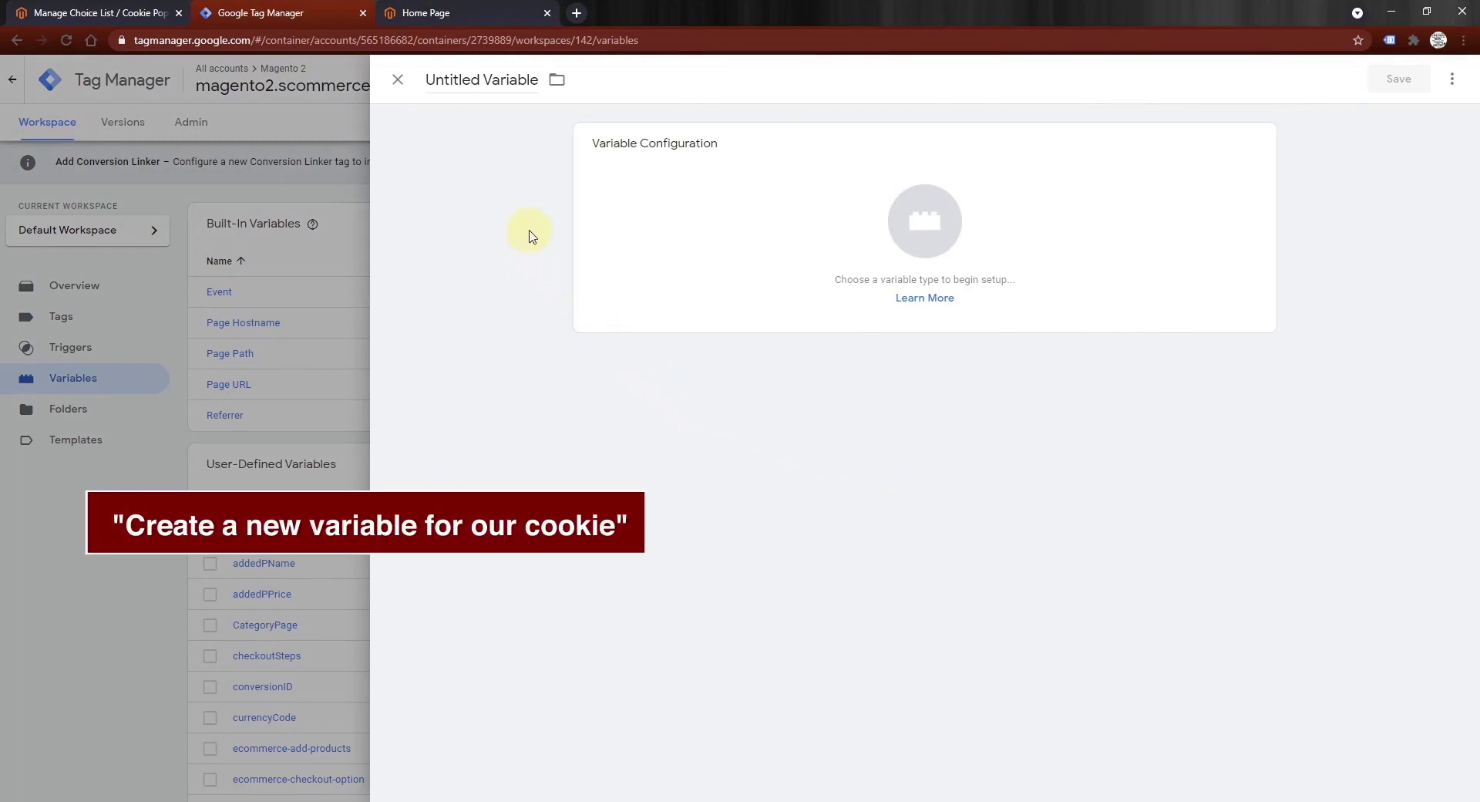
Step: Name the variable analytics_cookie and set its type to 1st Party Cookie
triple_click(525, 81)
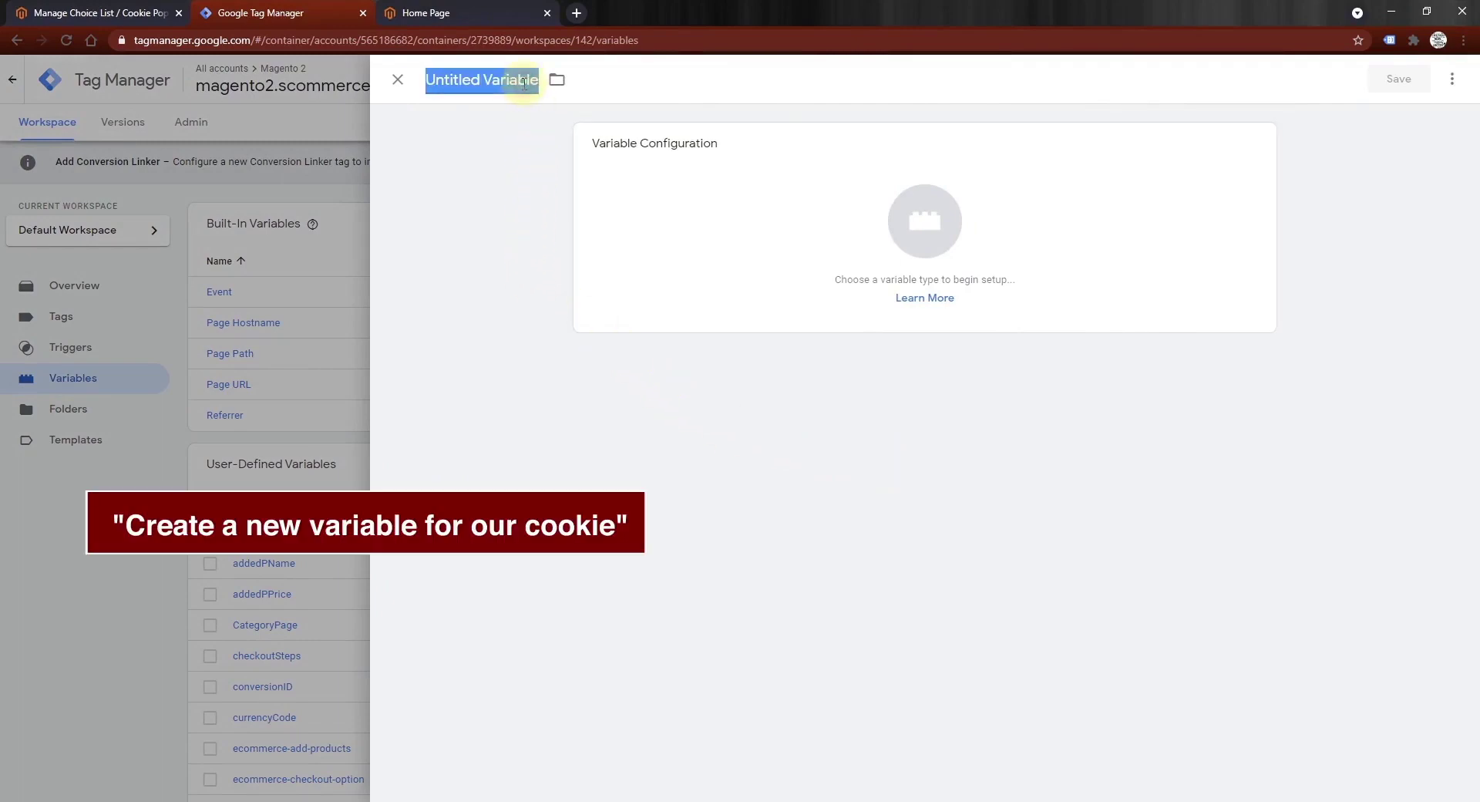
type("analytics_cookie")
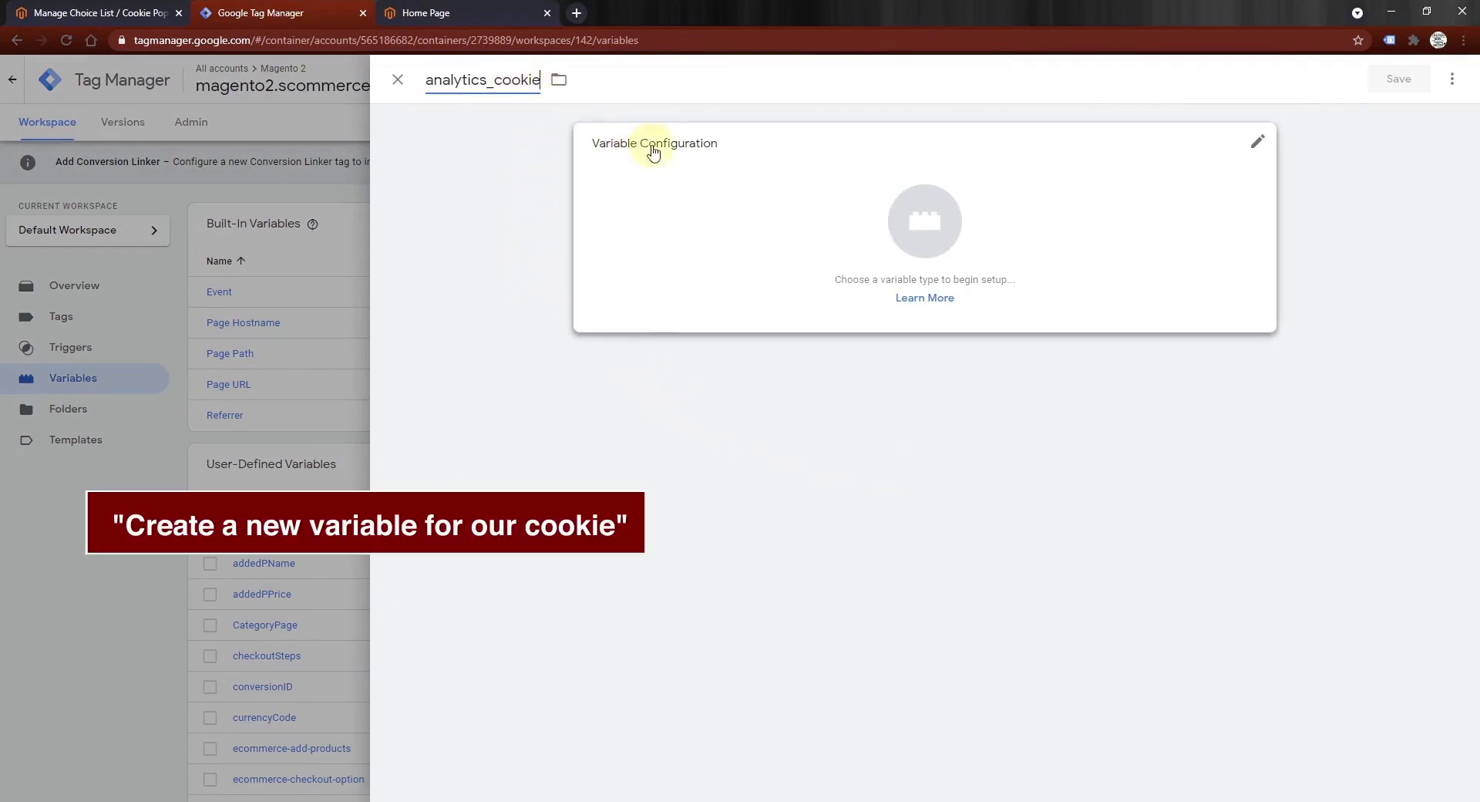
left_click(1257, 146)
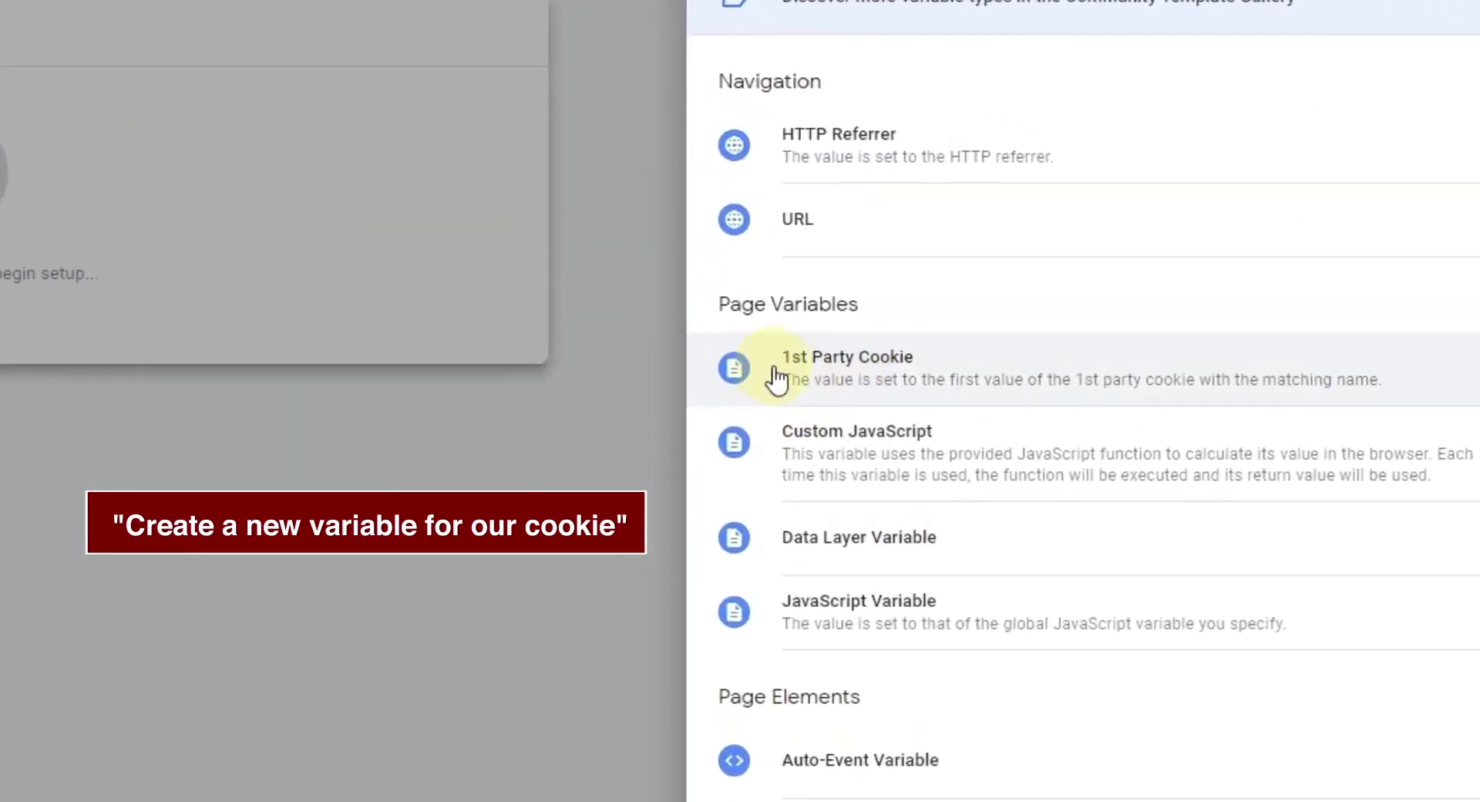
left_click(873, 382)
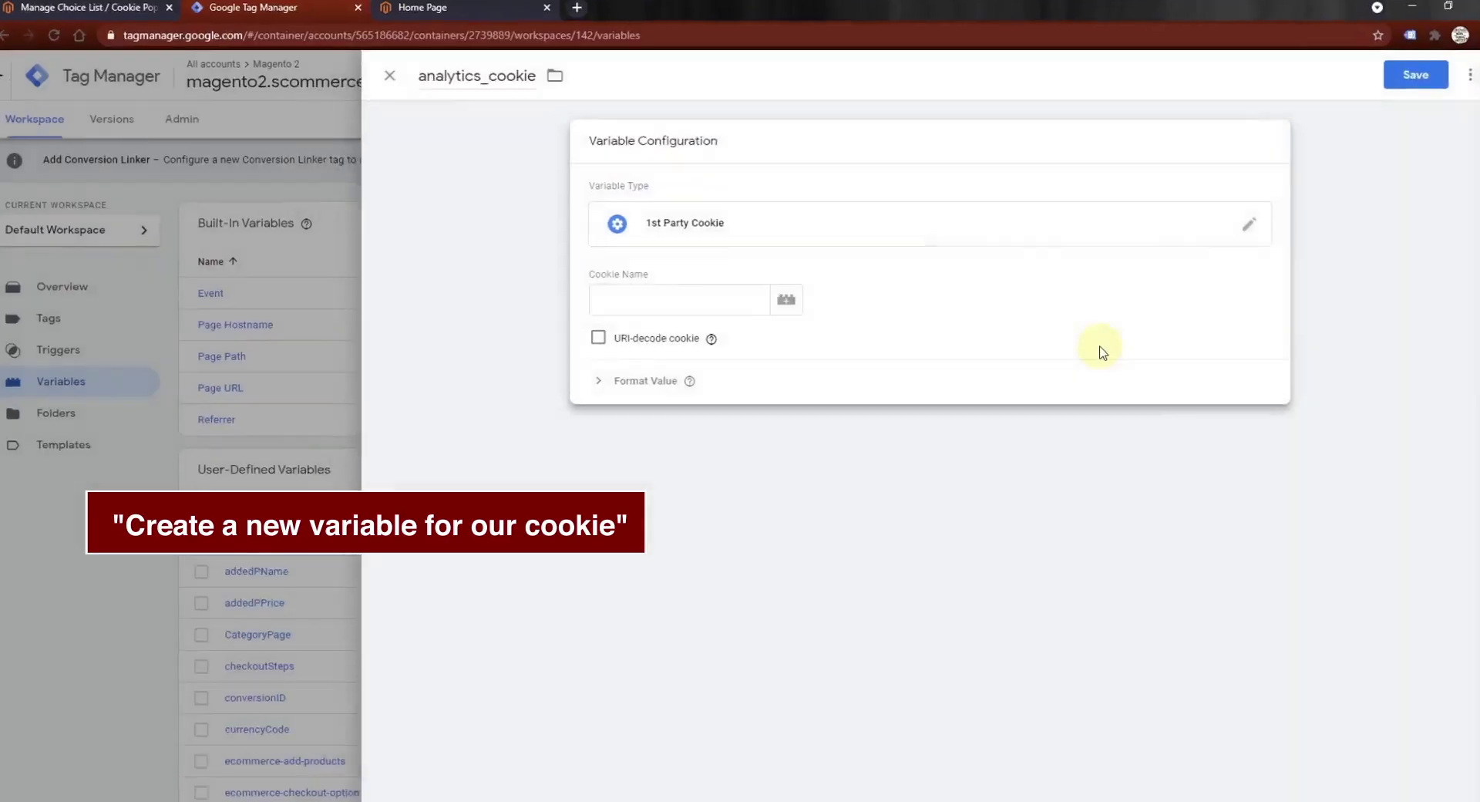
Step: Fill in the cookie name of the analytics_cookie variable and save the variable
left_click(863, 376)
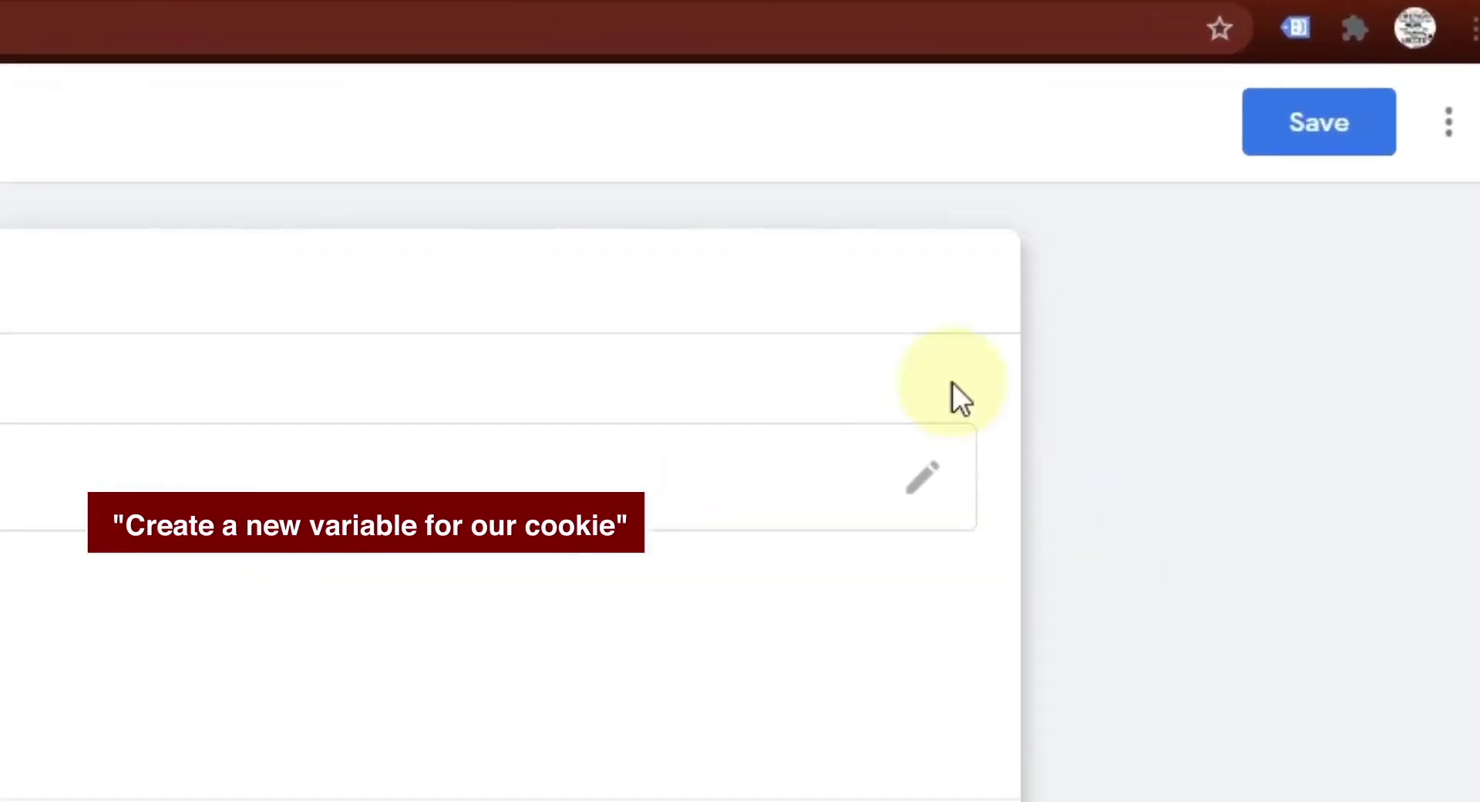
left_click(1268, 151)
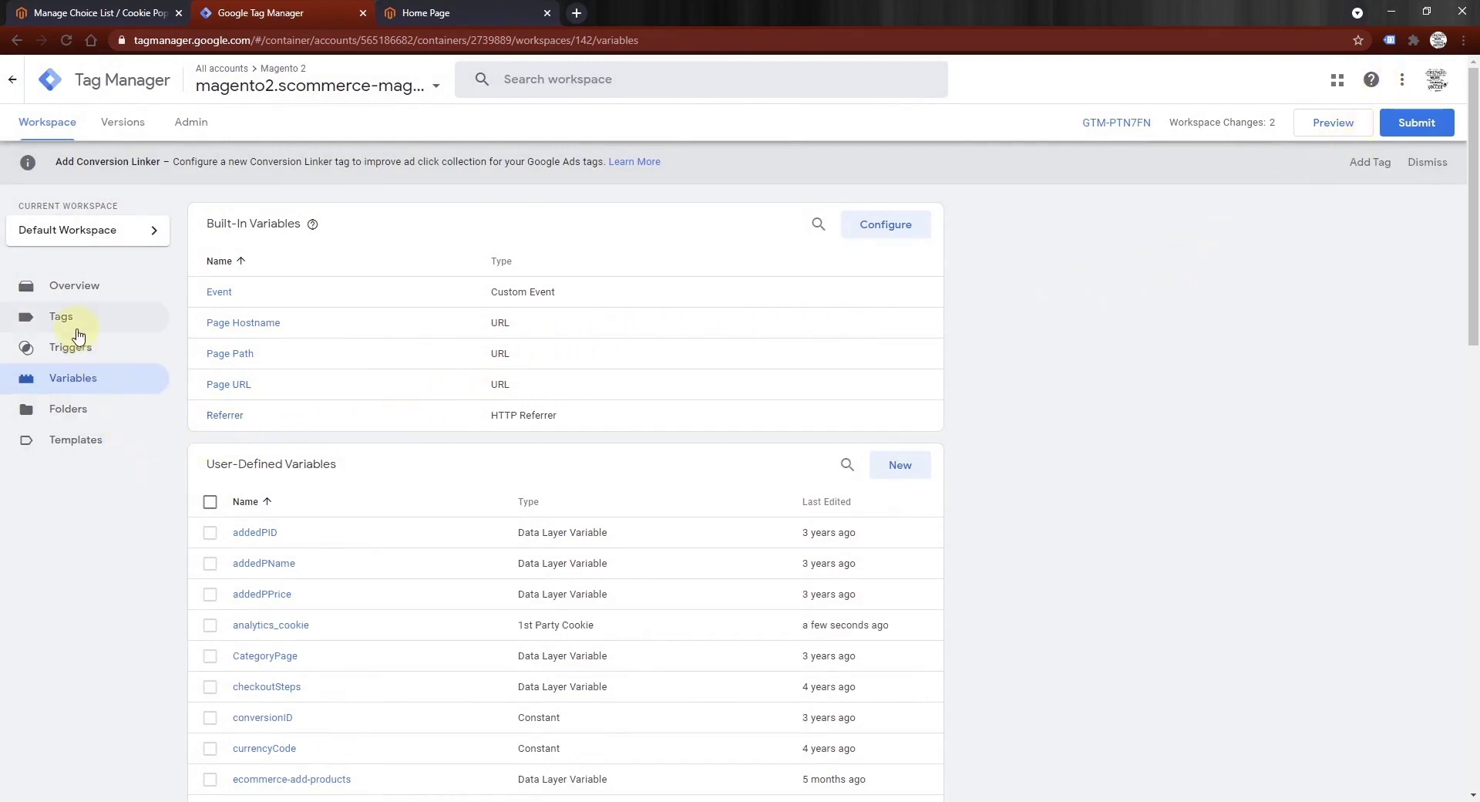
scroll(155, 476, "down", 6)
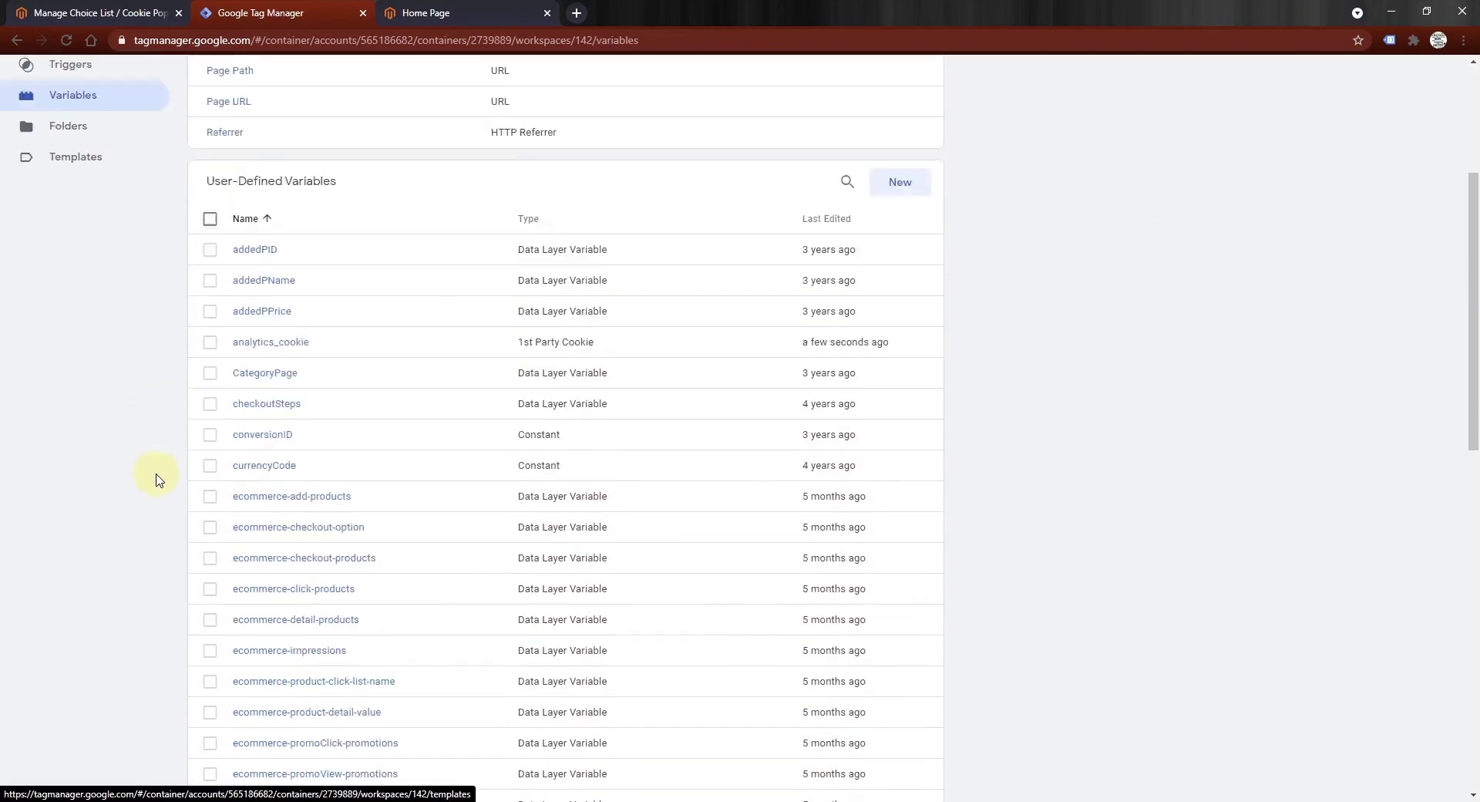
scroll(177, 424, "up", 2)
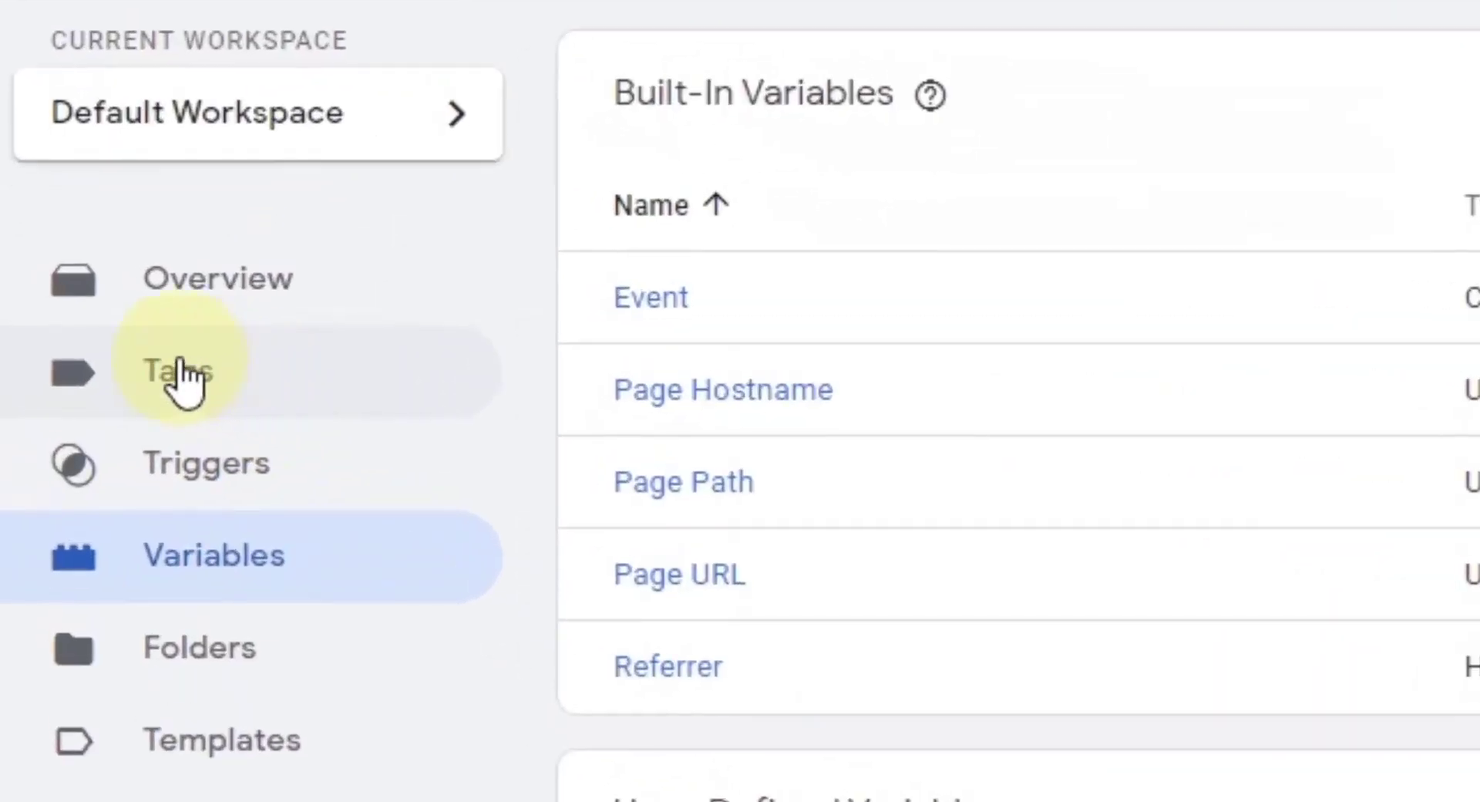
Step: Find the Universal Analytics tag in the container's tag list and review its configuration
left_click(62, 319)
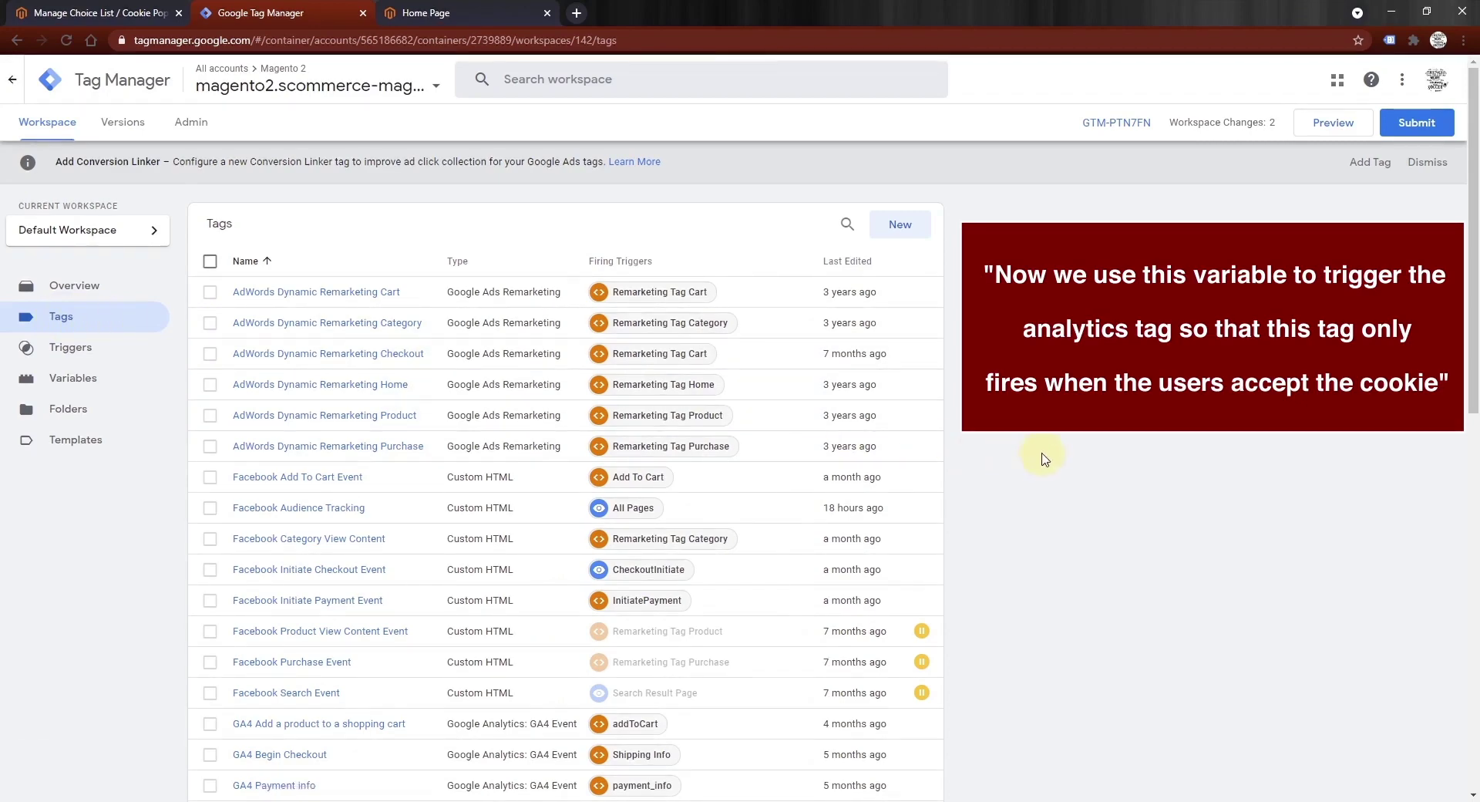
scroll(1079, 472, "down", 6)
scroll(1132, 484, "down", 4)
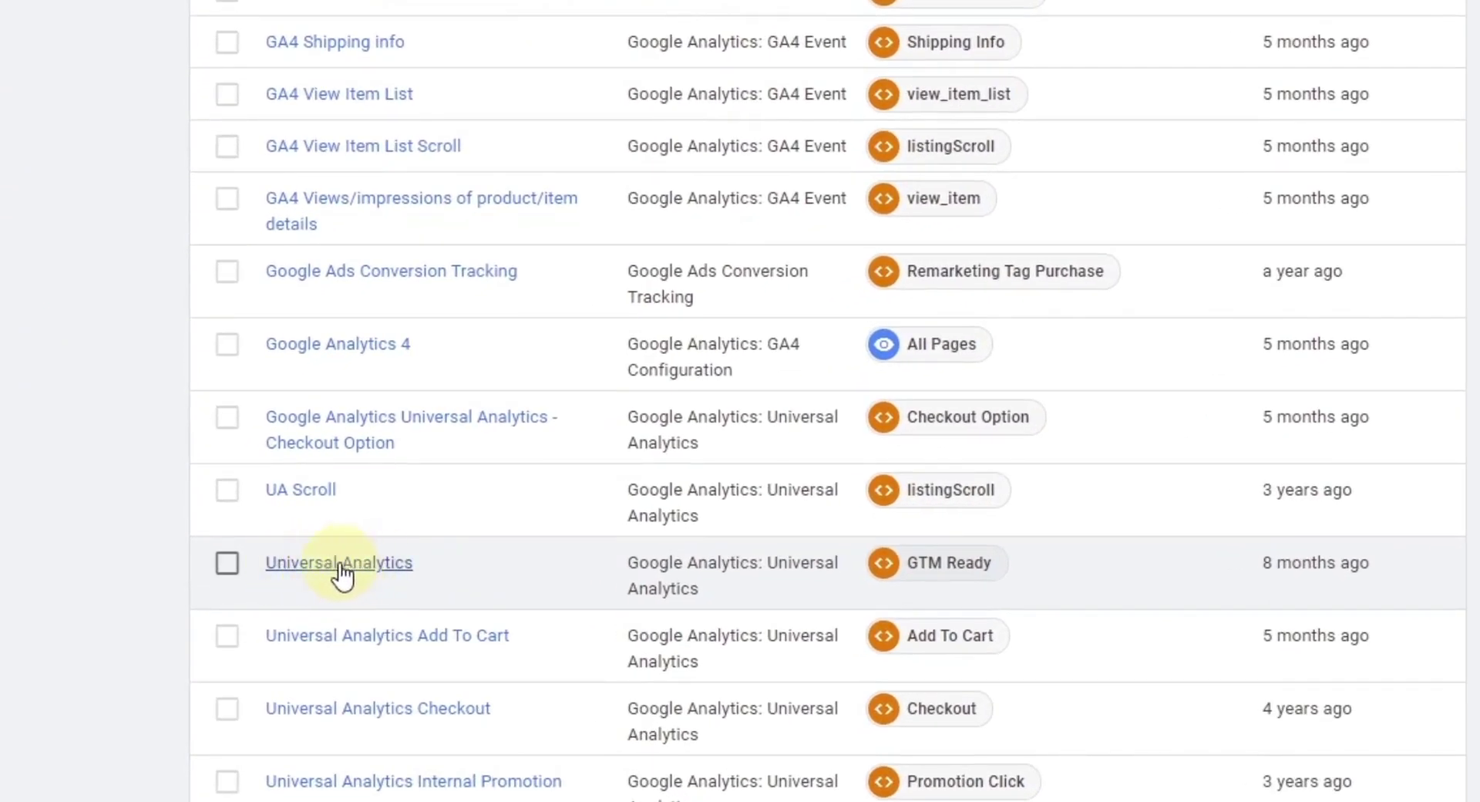
left_click(359, 562)
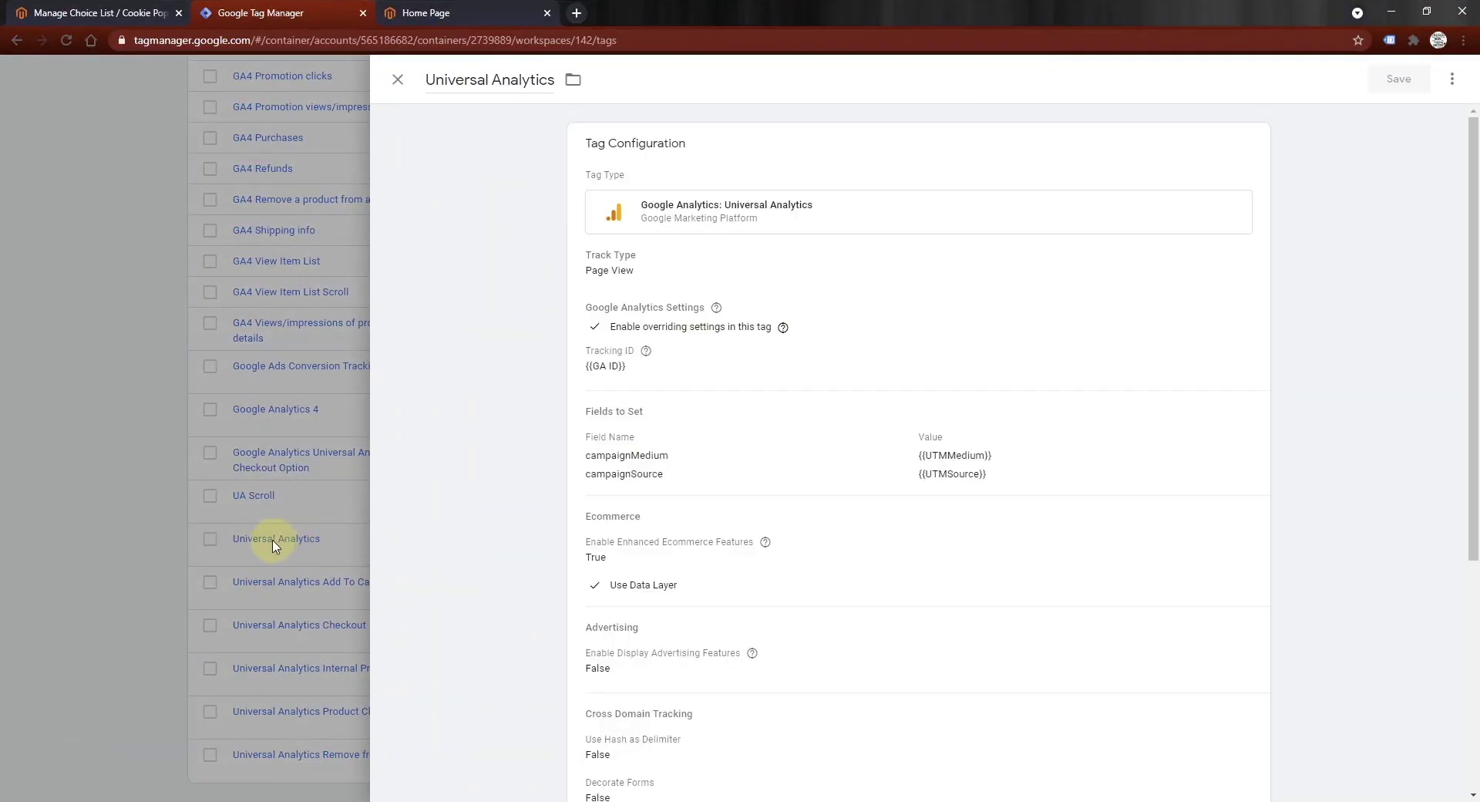
left_click(119, 532)
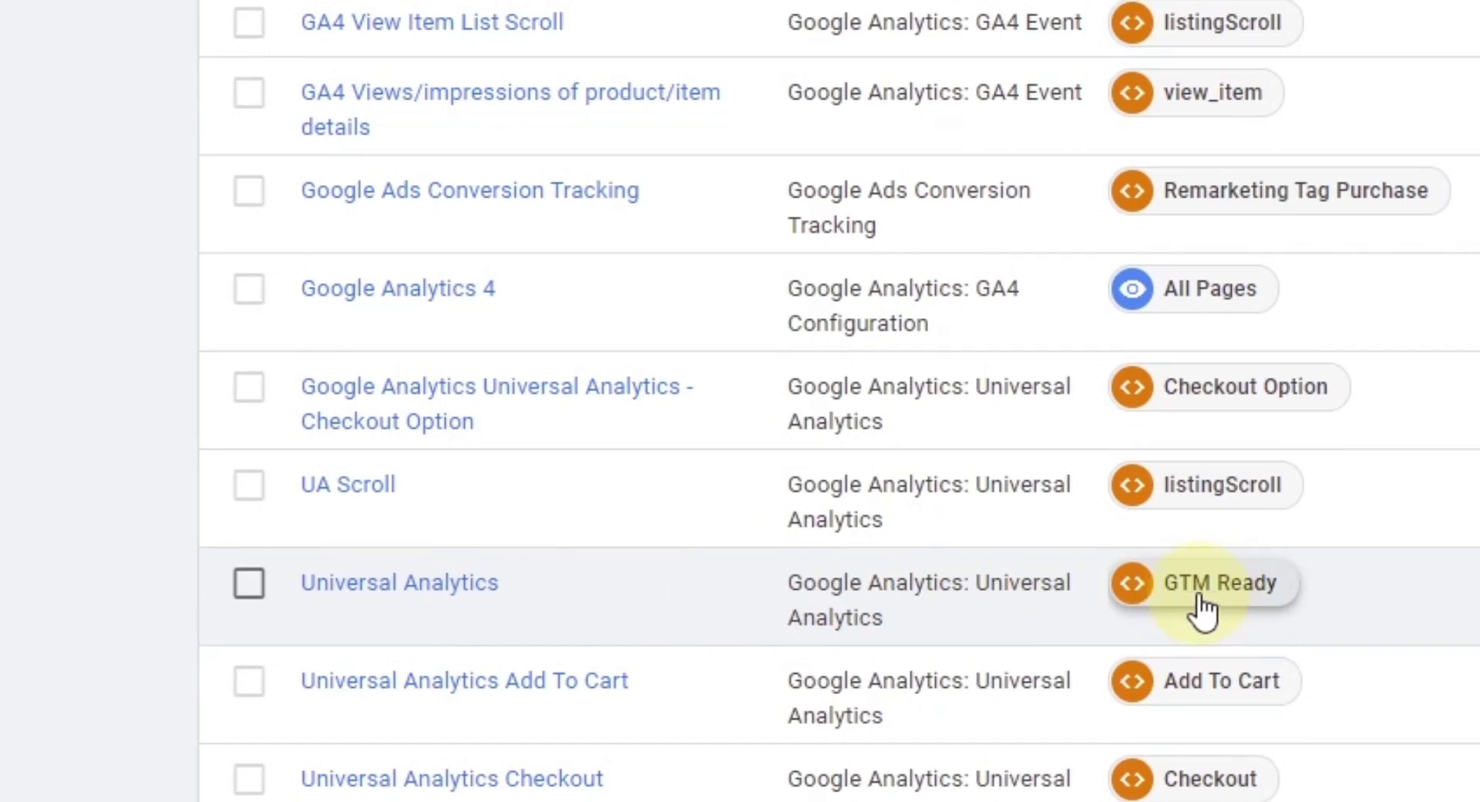
Step: Open the Universal Analytics tag's GTM Ready trigger for editing and add a second firing condition
left_click(1201, 605)
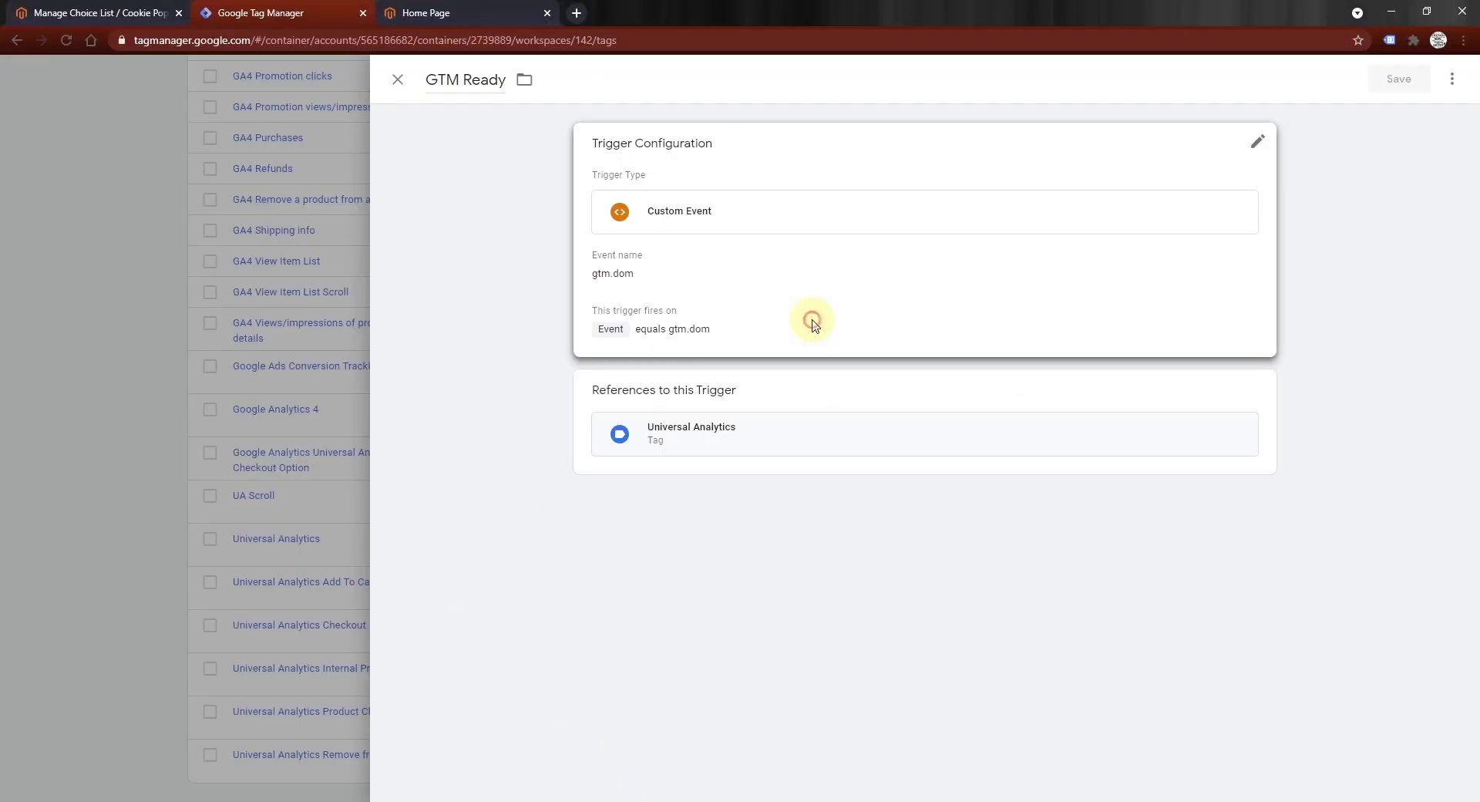
left_click(811, 320)
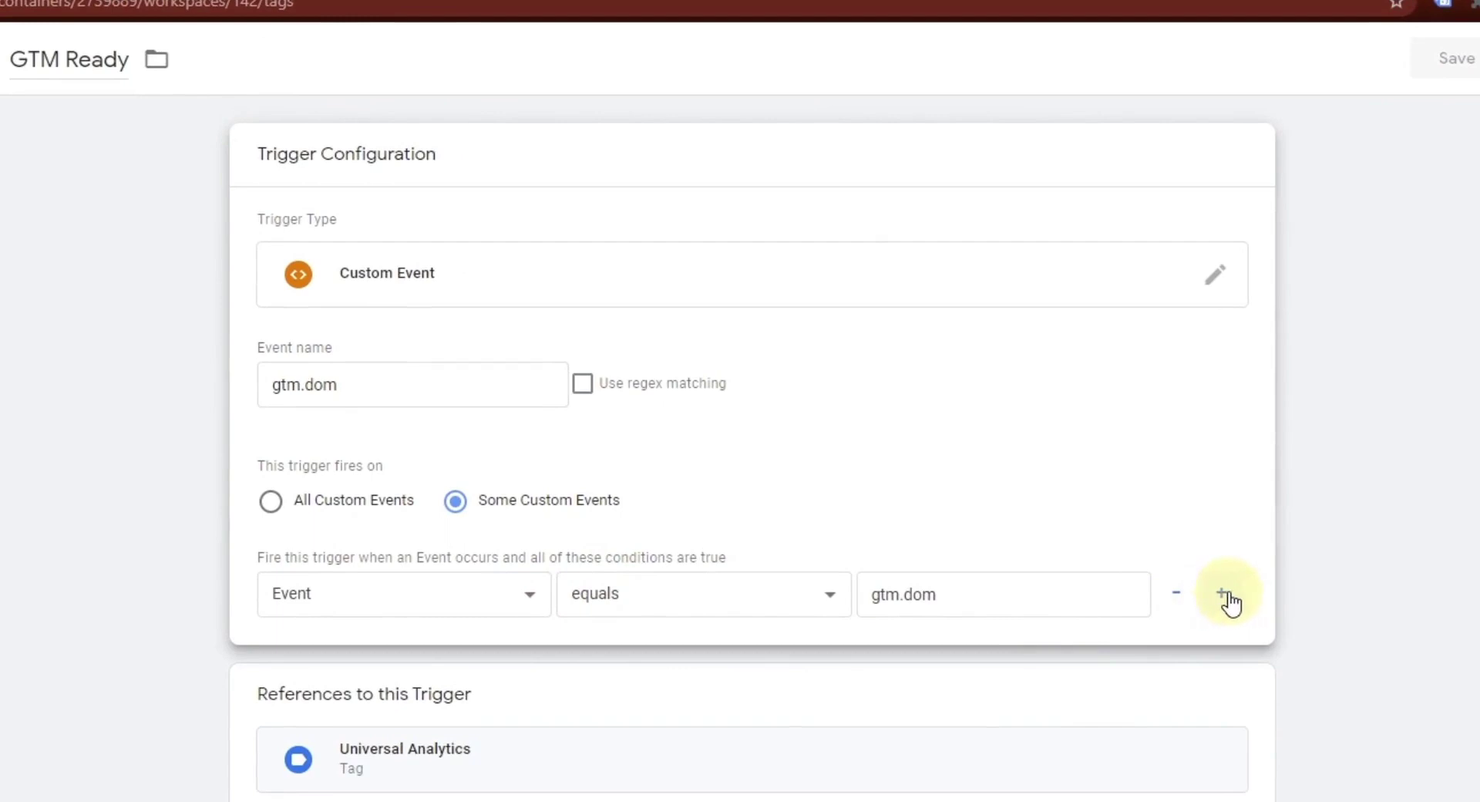
left_click(1223, 594)
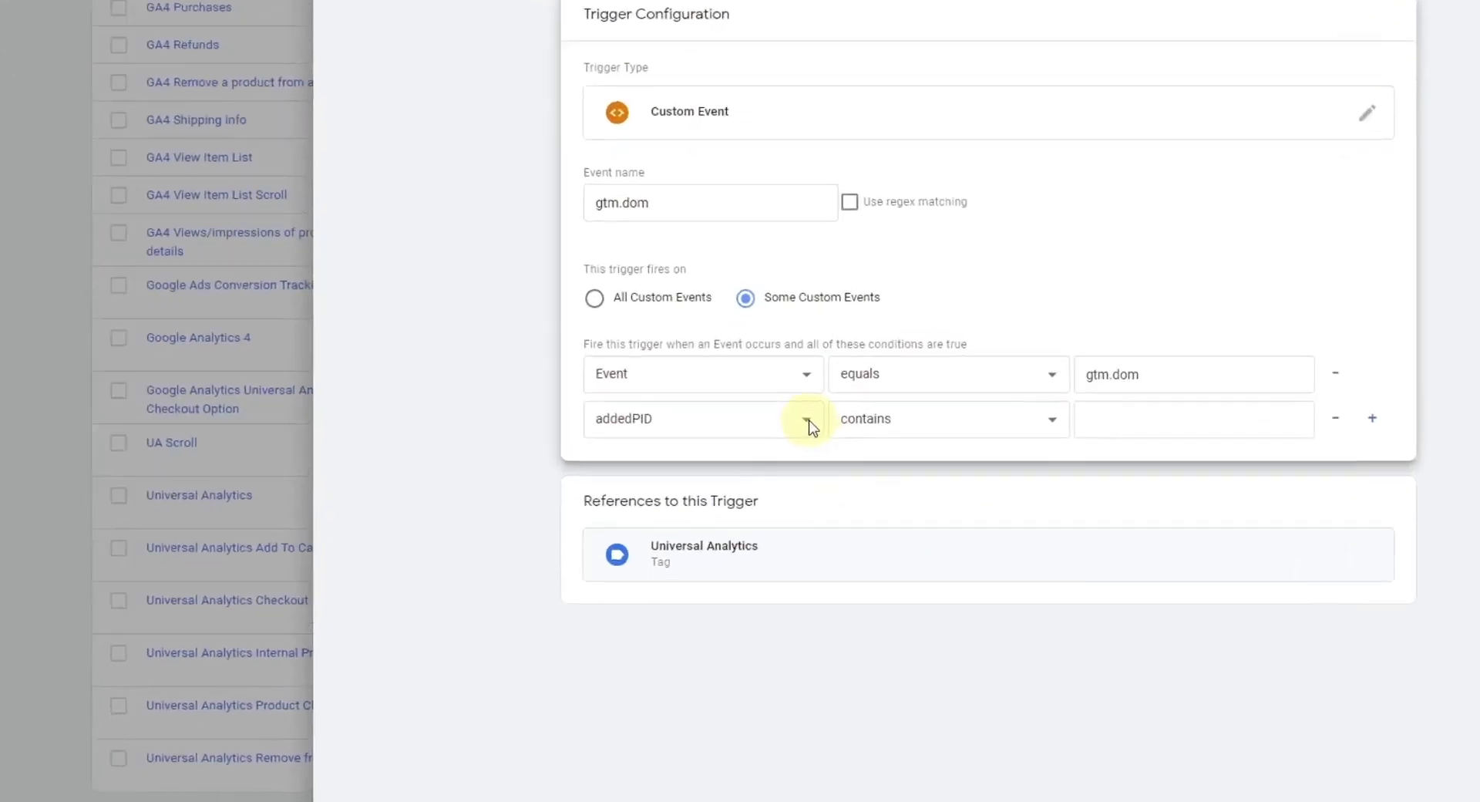
Step: Set the new condition to analytics_cookie with the equals operator, fill in its value and save the trigger
left_click(530, 648)
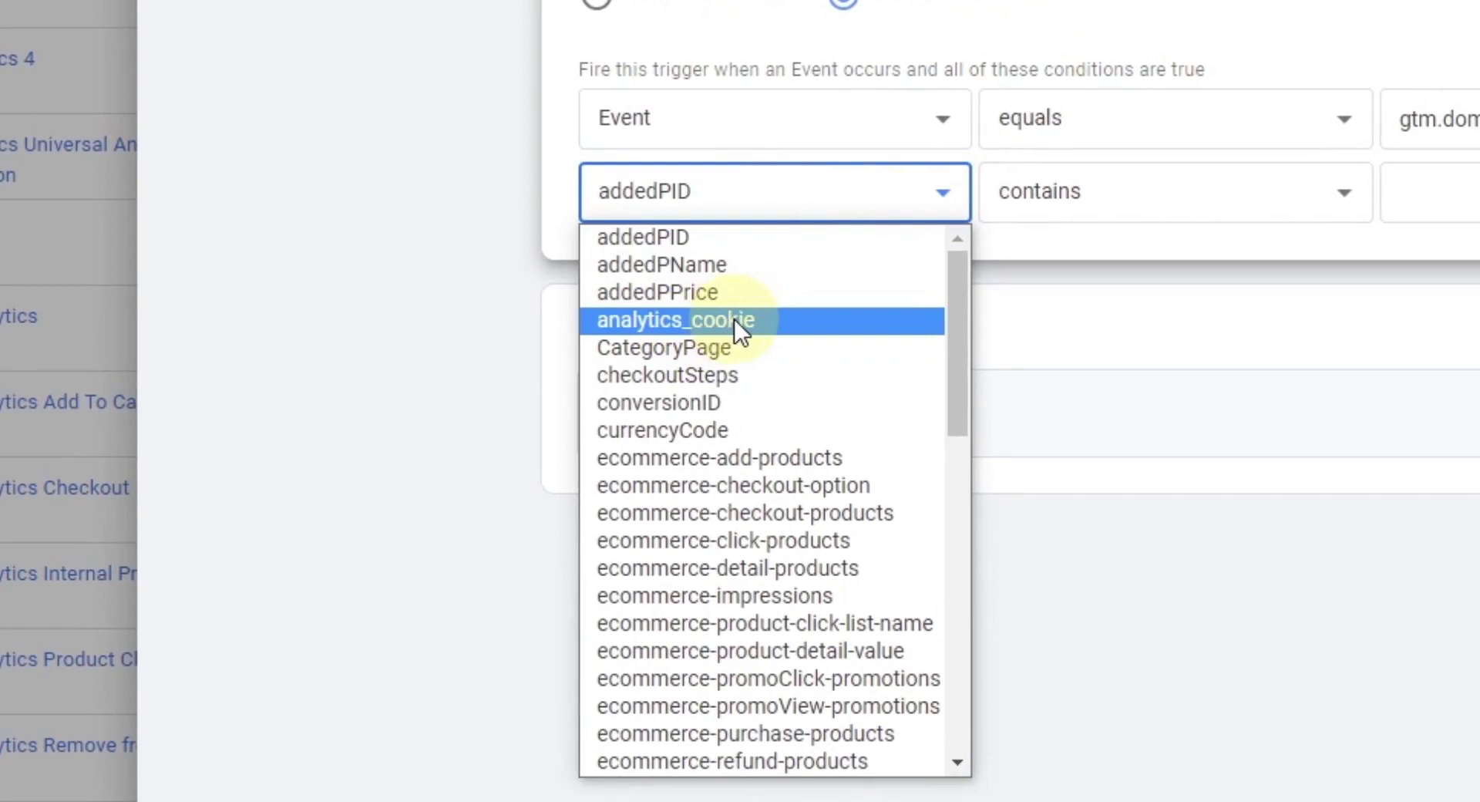
left_click(733, 317)
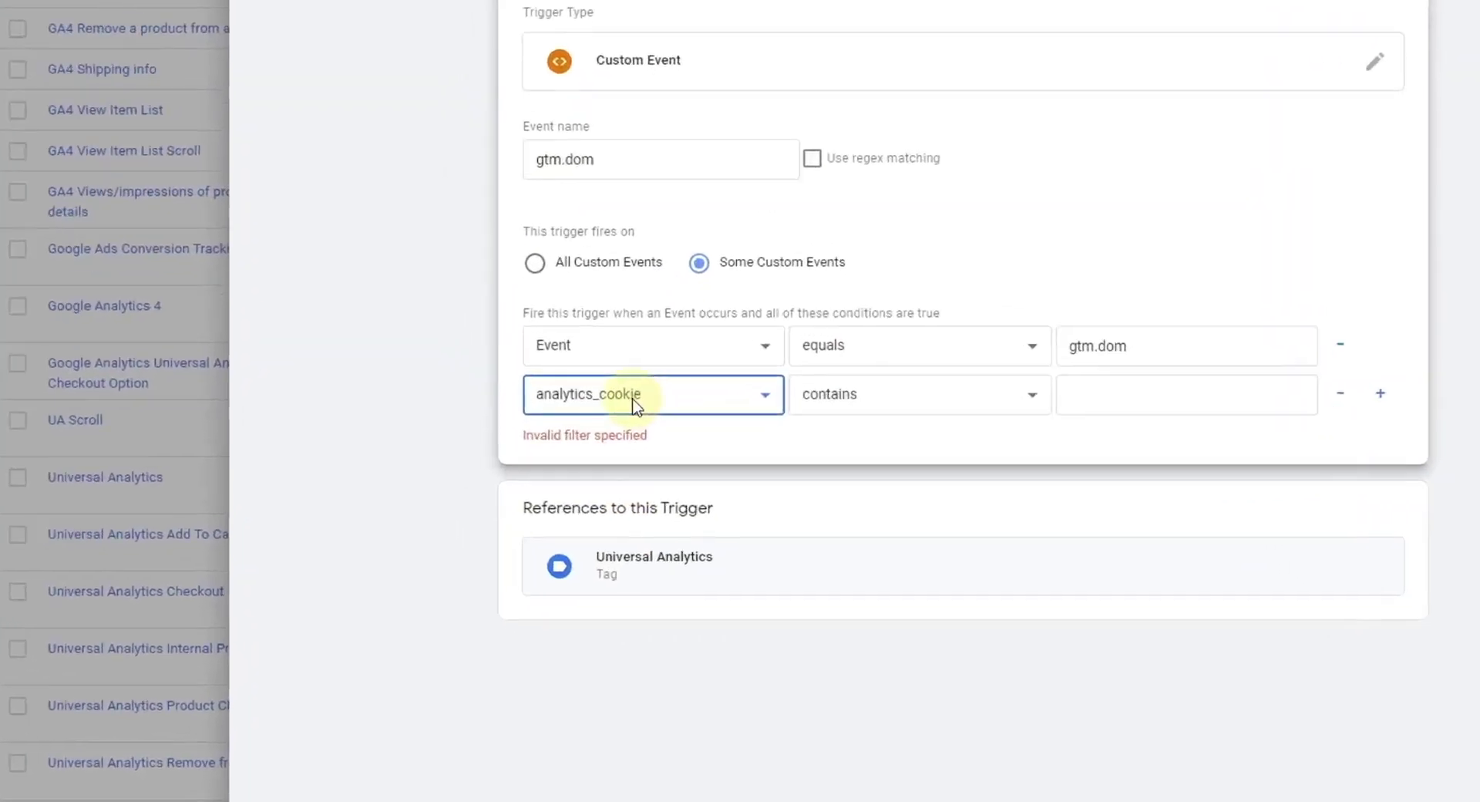
left_click(929, 405)
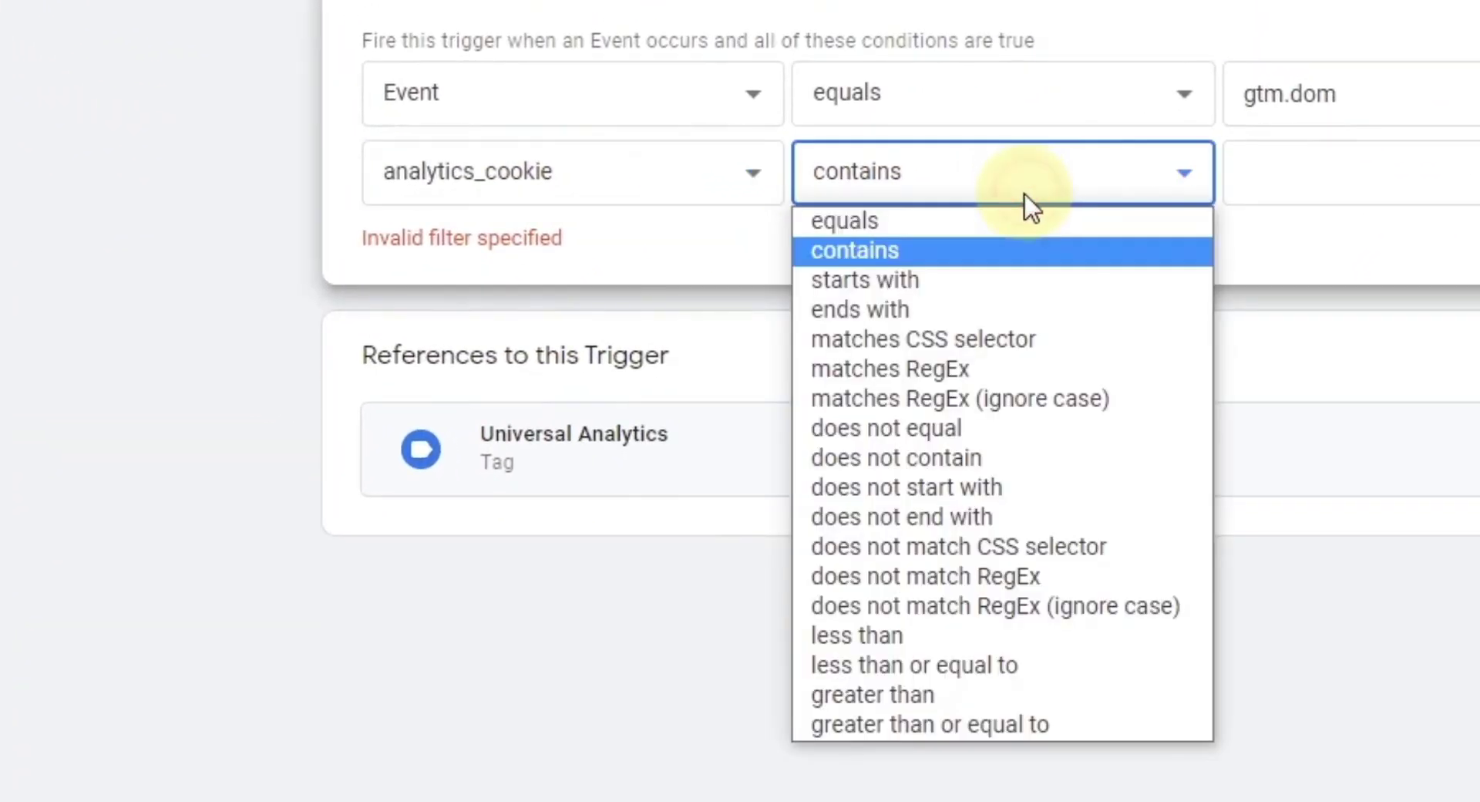
left_click(944, 225)
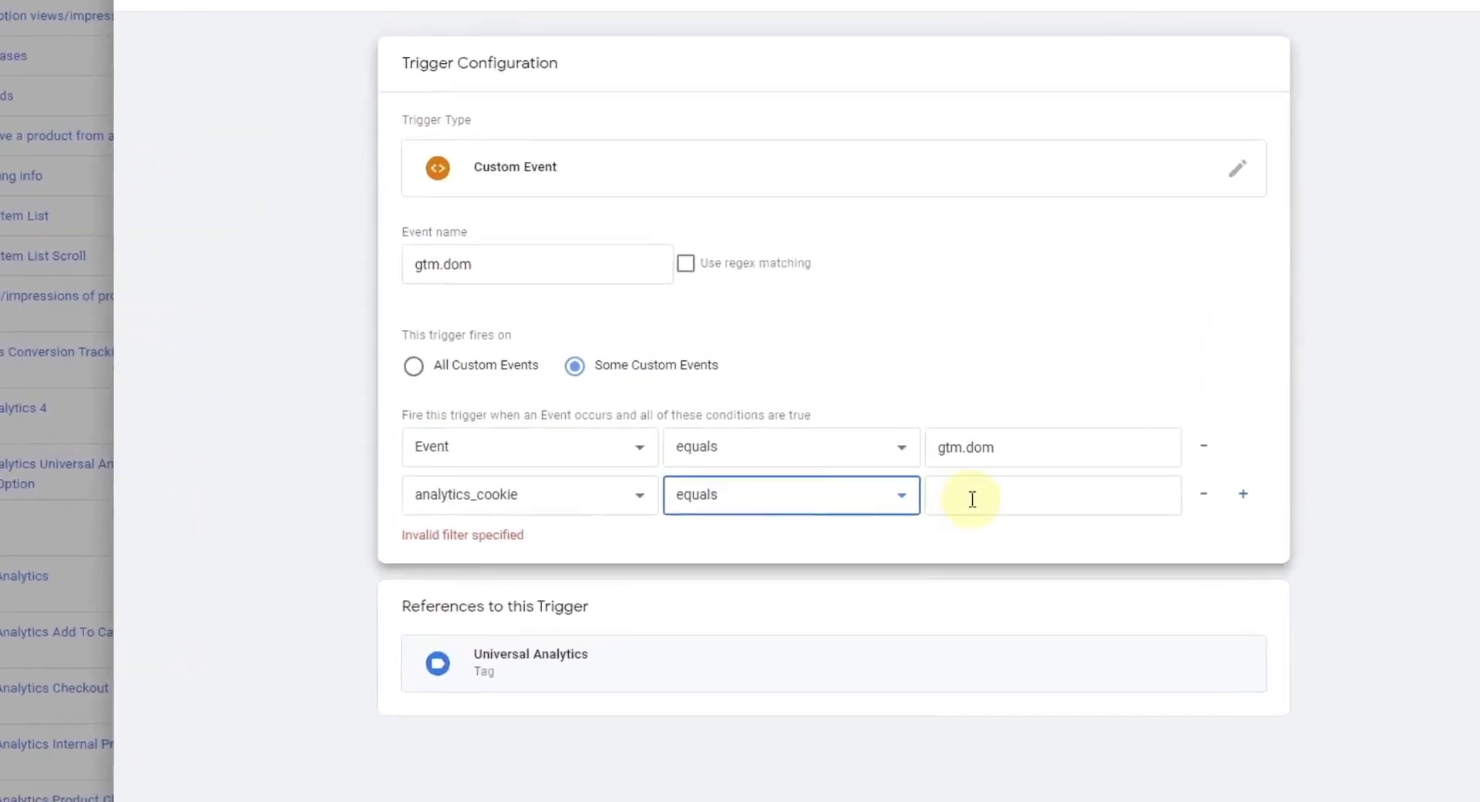
left_click(1029, 484)
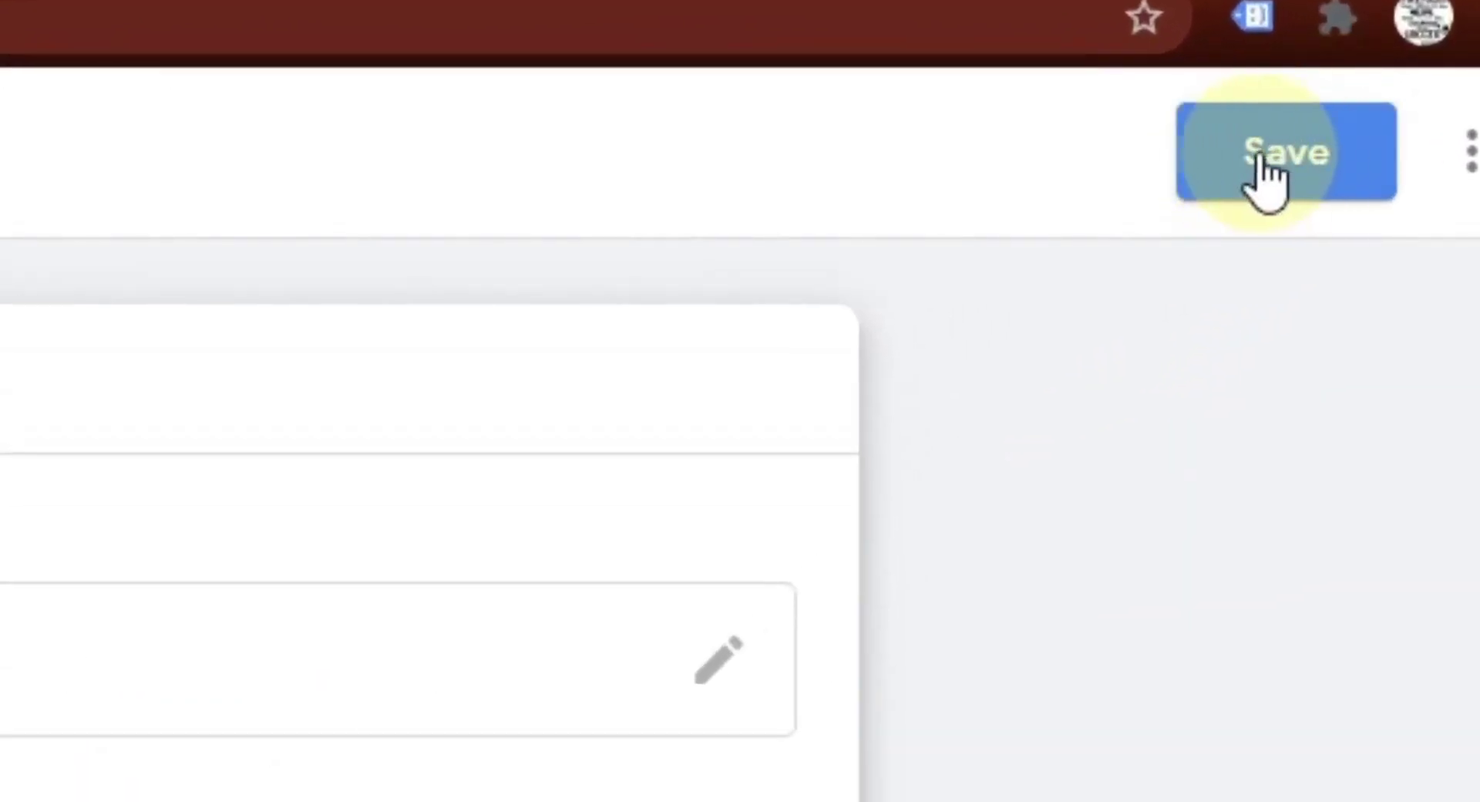
left_click(1281, 158)
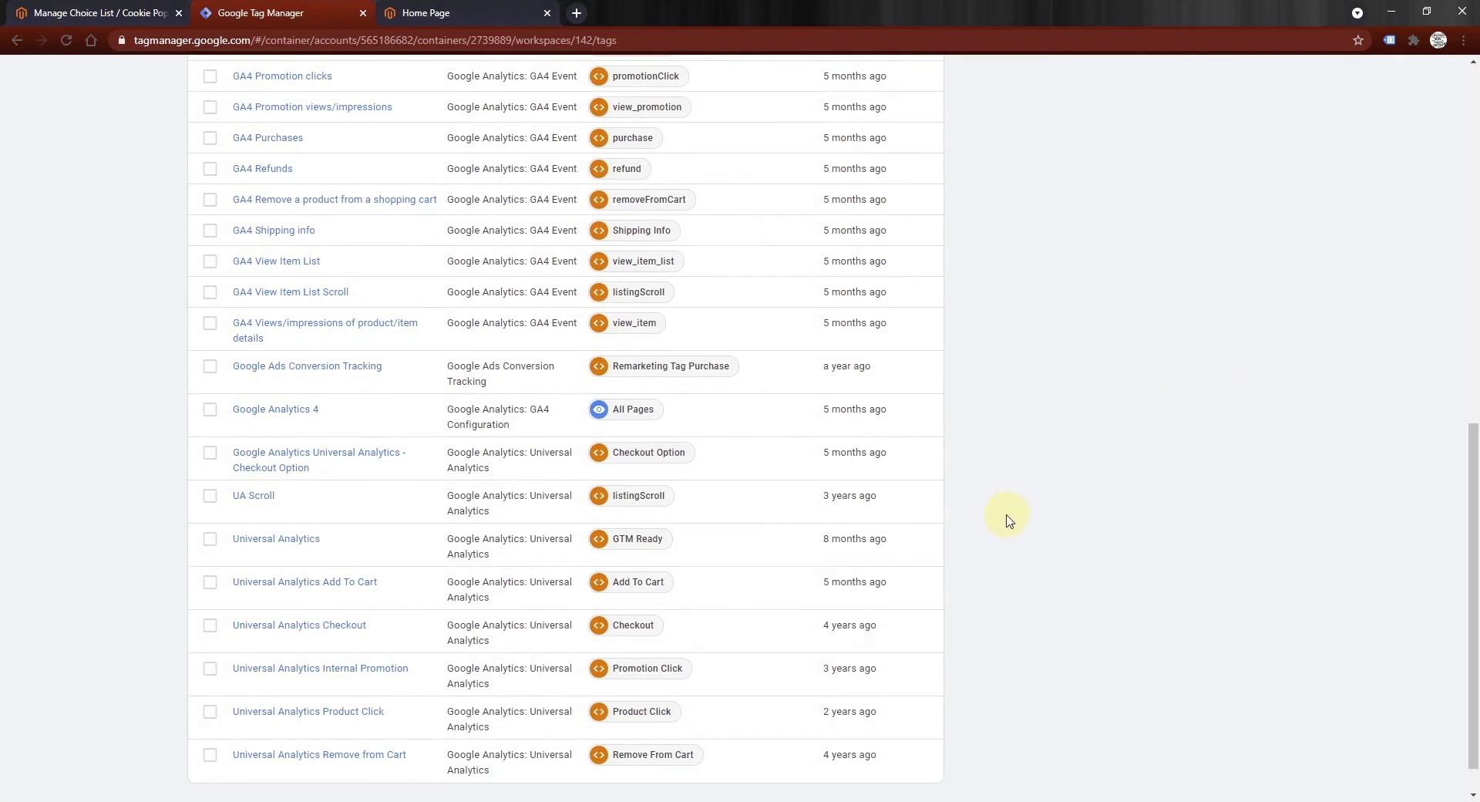
Step: Submit the workspace changes as version "Analytics cookie" with the description "added analytics cookie" and publish it
scroll(1009, 521, "up", 1)
scroll(993, 637, "up", 9)
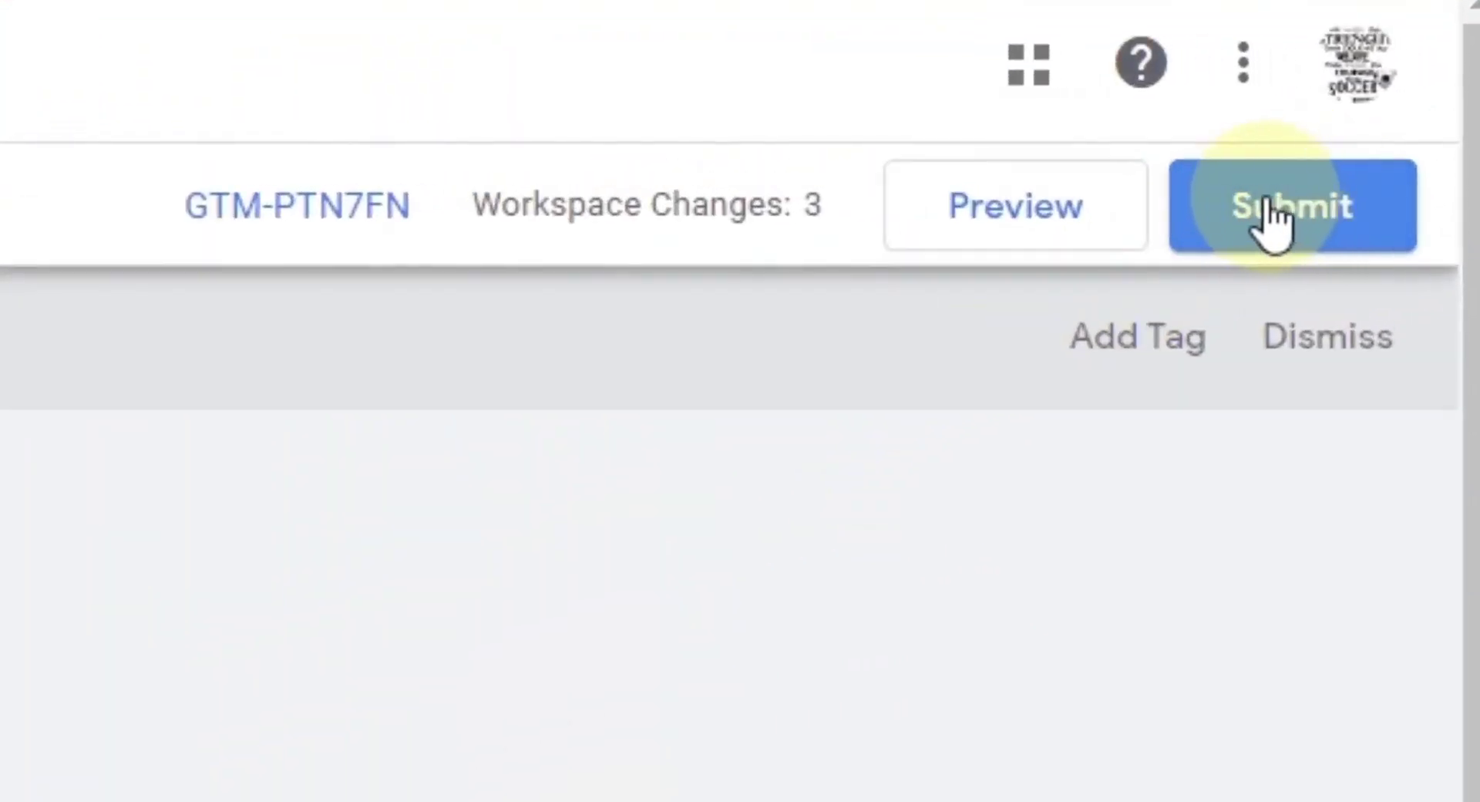
left_click(1268, 206)
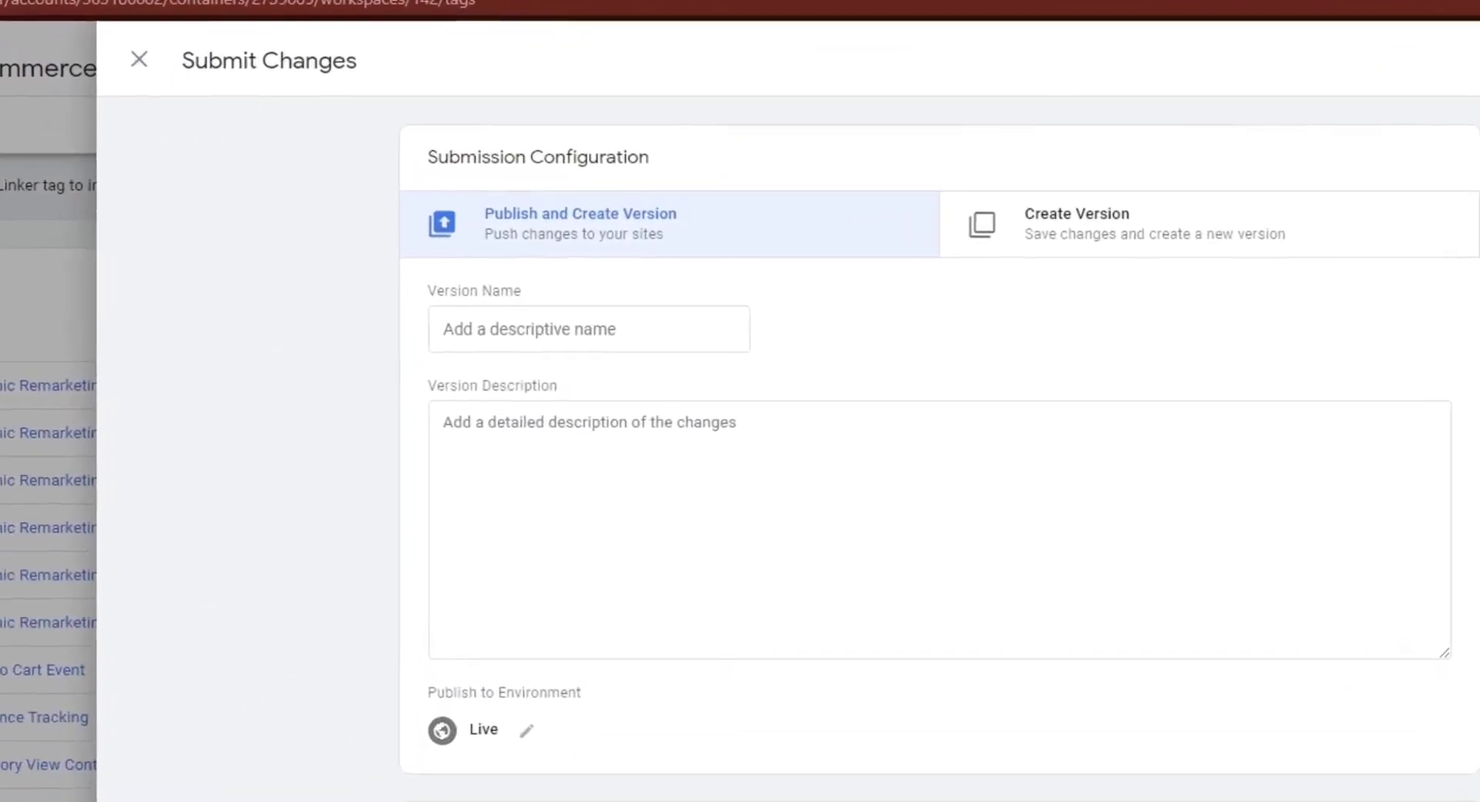
left_click(634, 364)
type("Un")
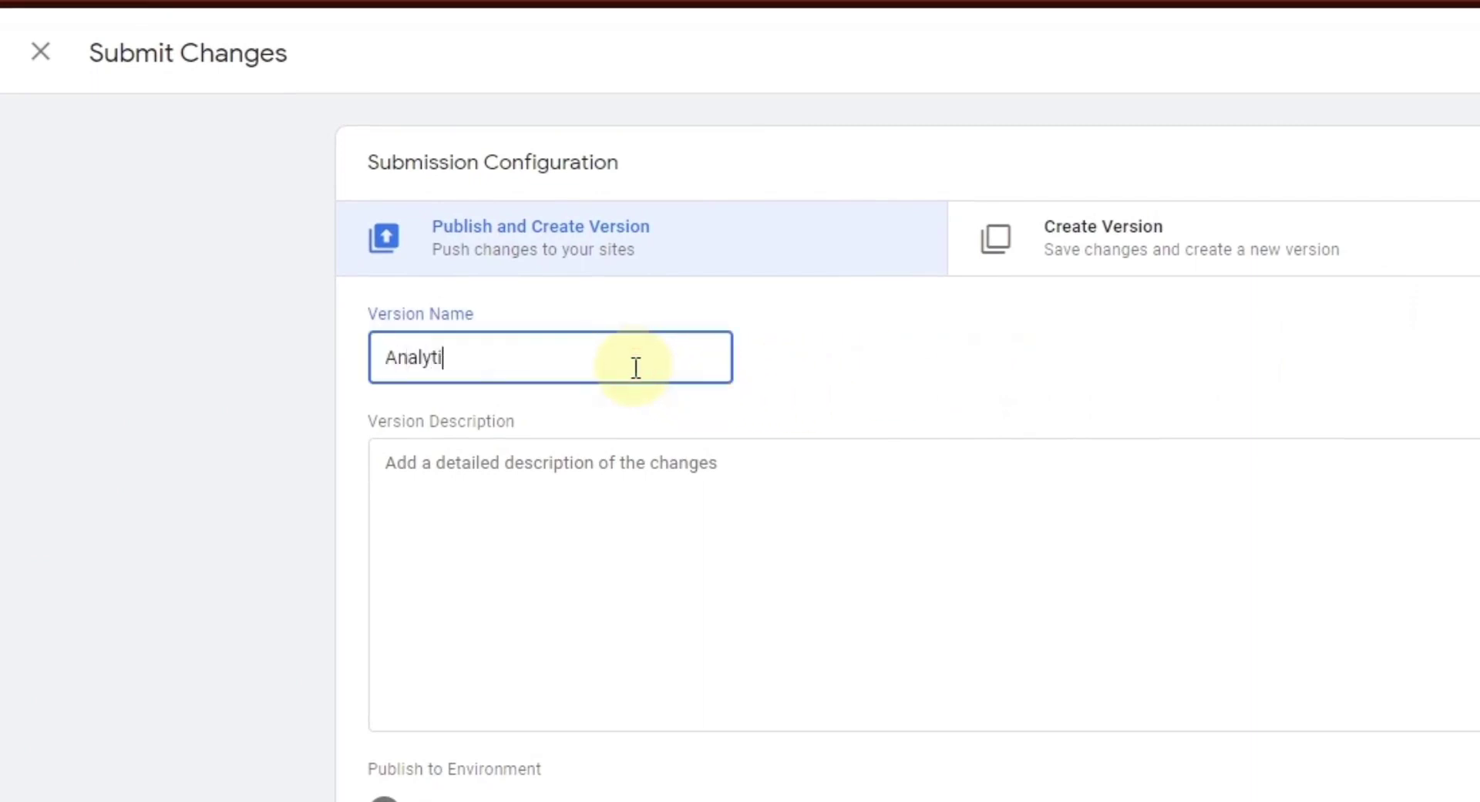
left_click(571, 478)
type("add")
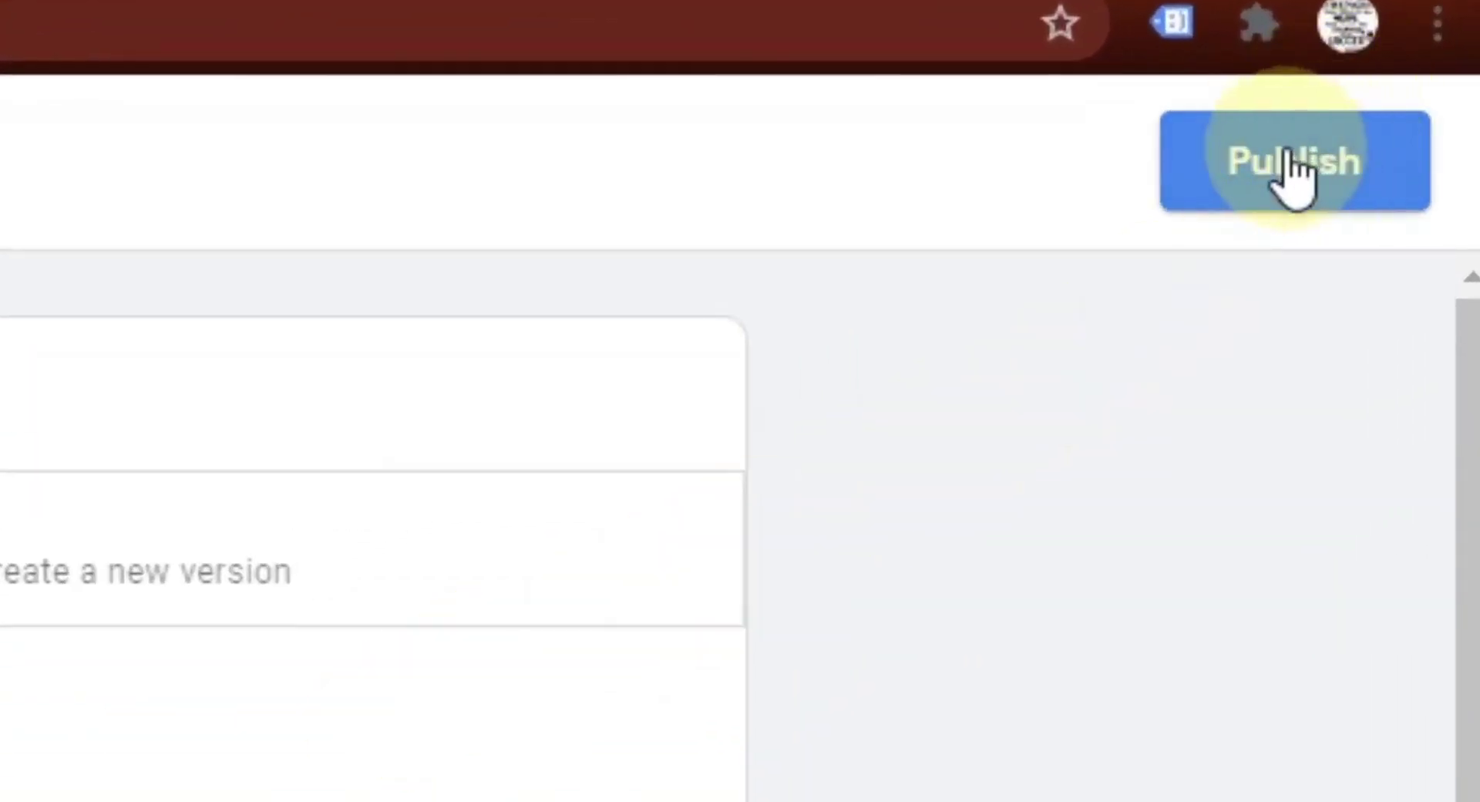
left_click(1313, 163)
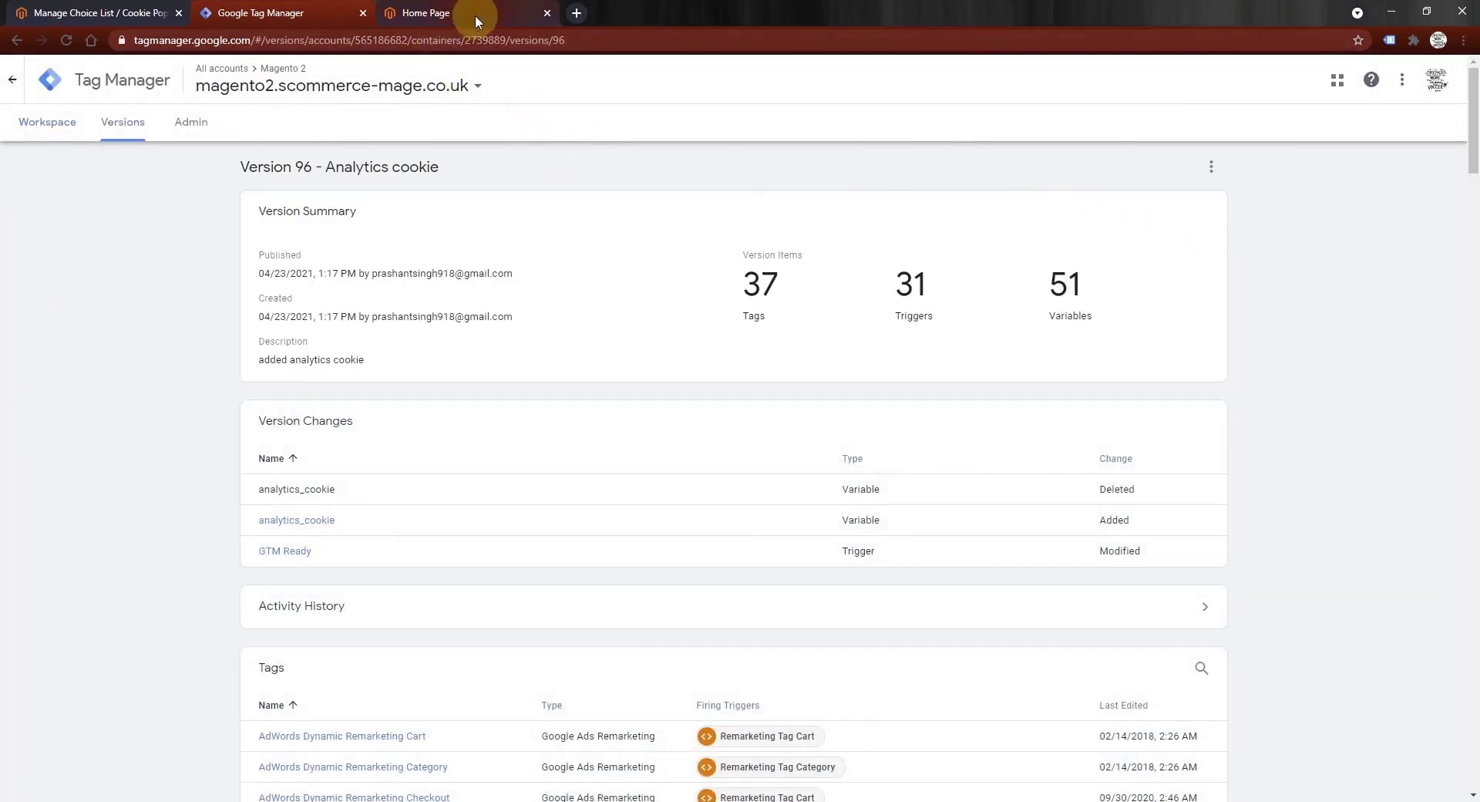
Step: Return to the container workspace, then switch to the Magento storefront and reload its home page with the developer tools closed
left_click(48, 128)
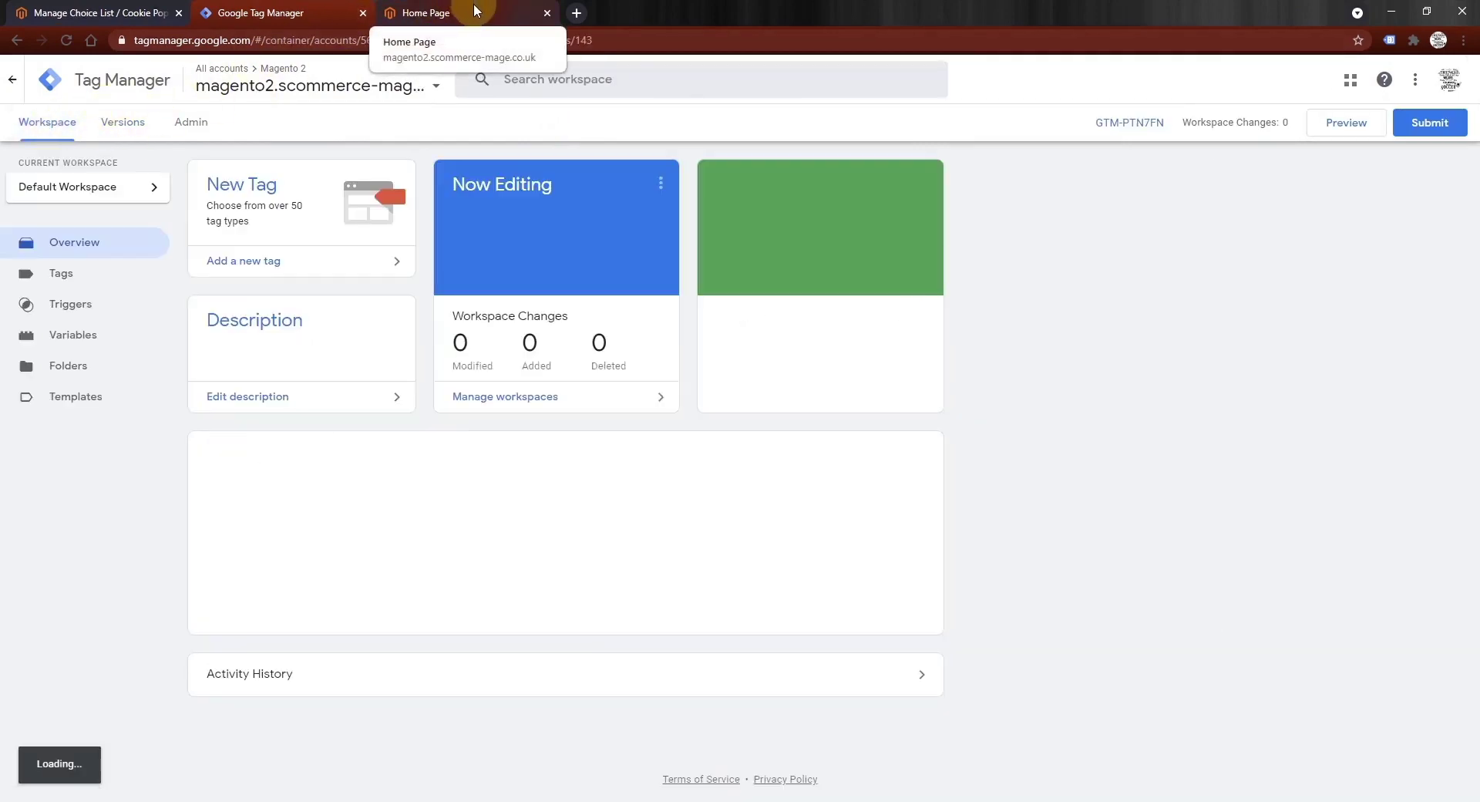
left_click(475, 13)
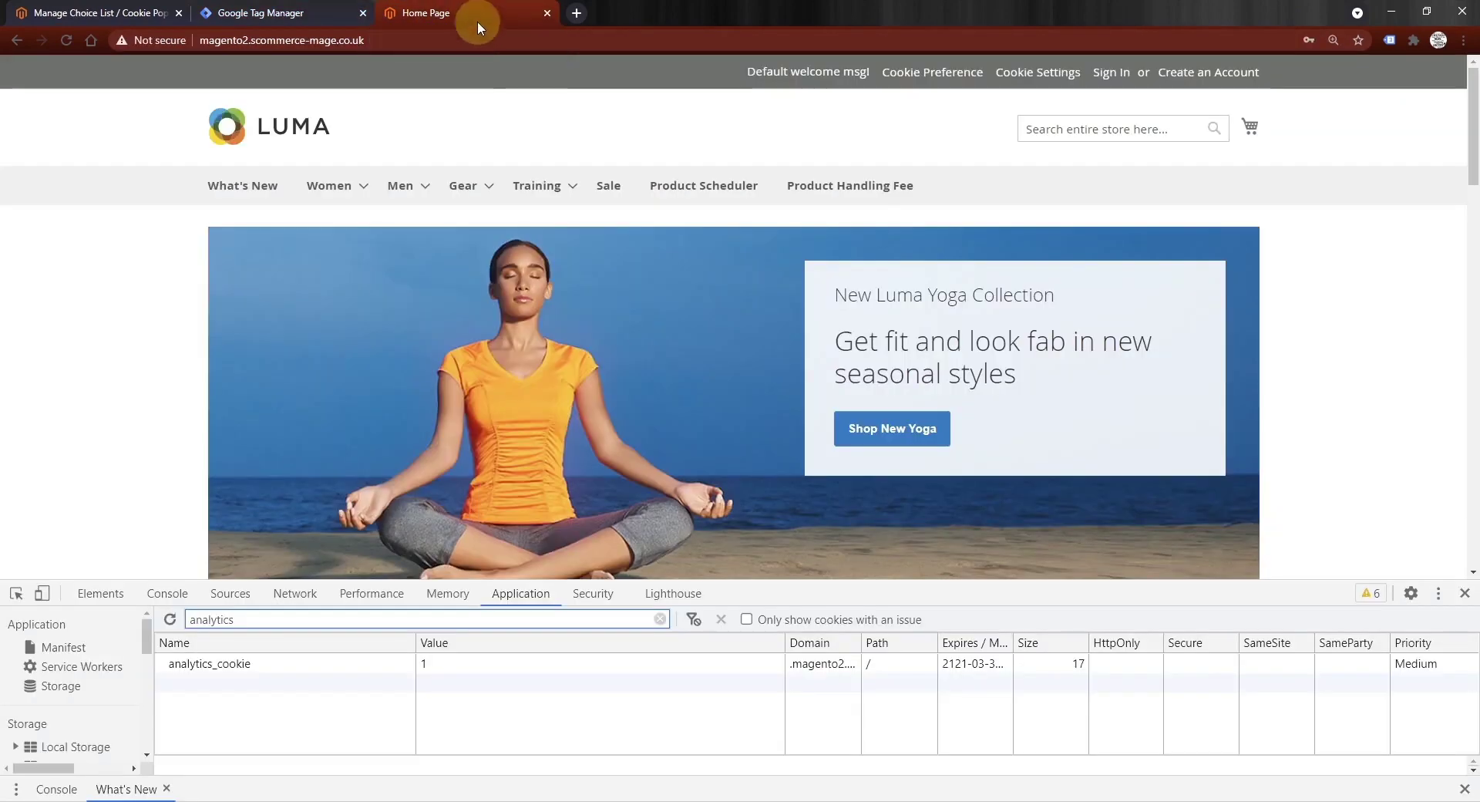
left_click(1464, 592)
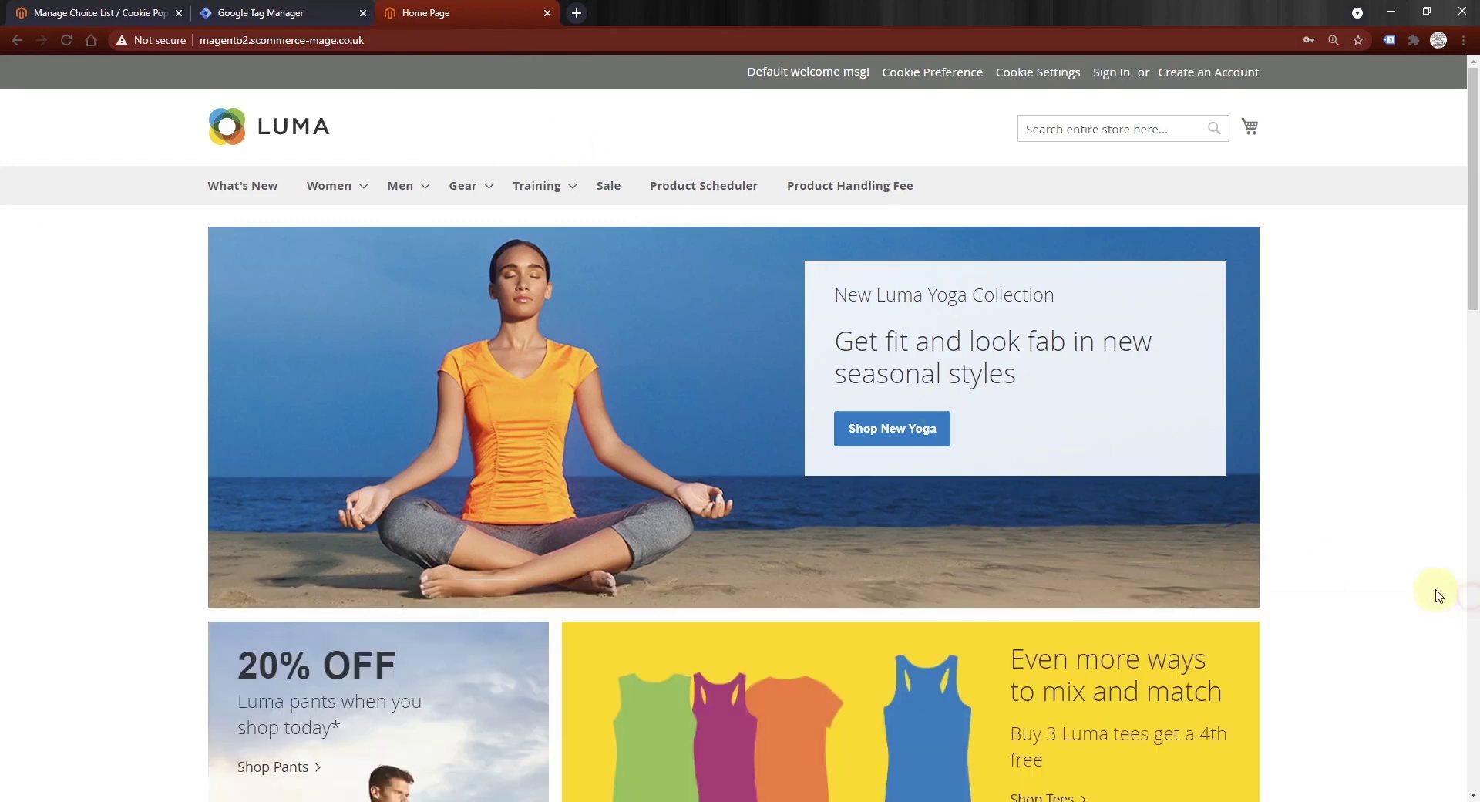
left_click(66, 41)
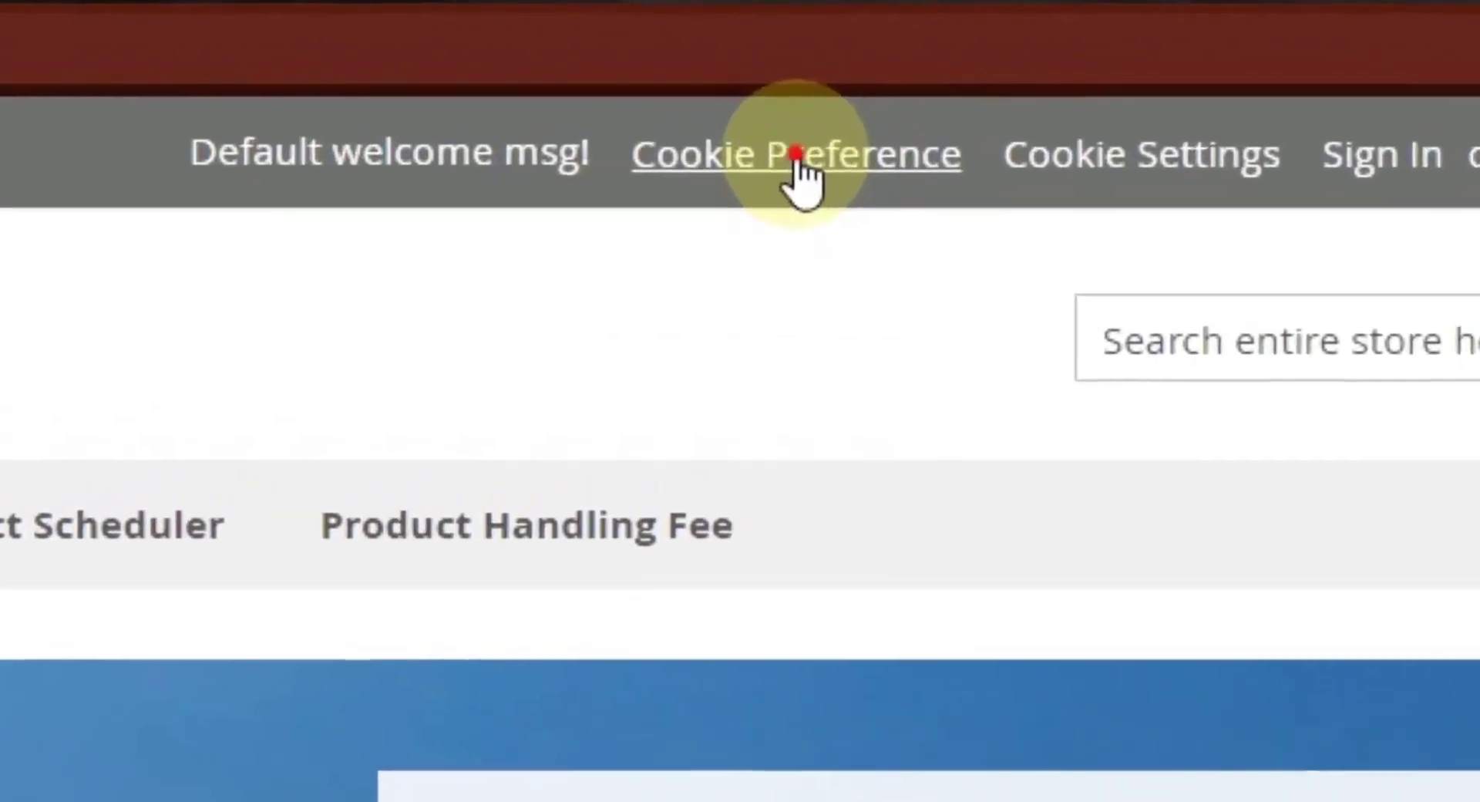
Step: Reset the storefront's cookie preference and review the Analytics Cookies choice in the cookie settings without accepting it
left_click(801, 176)
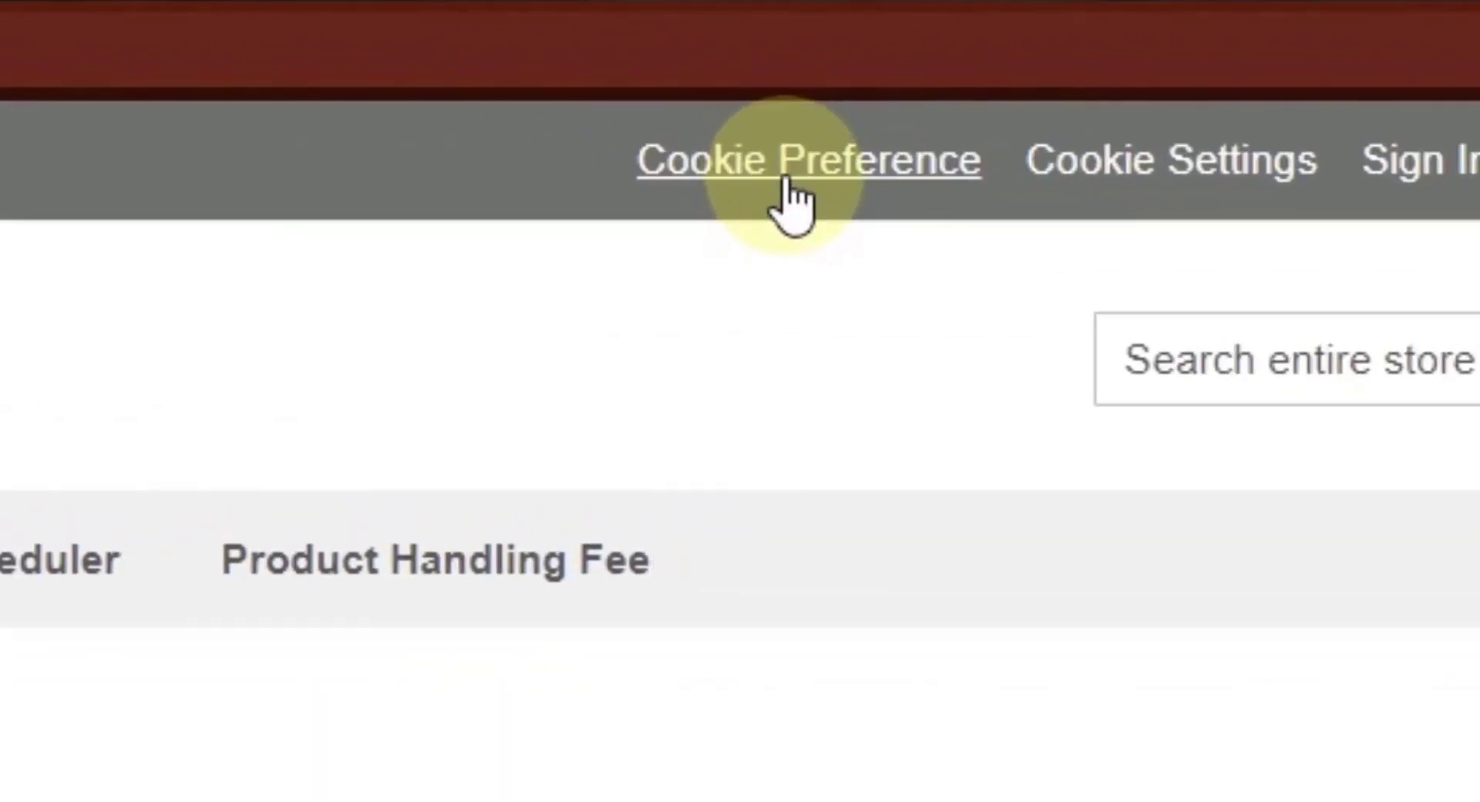
left_click(788, 176)
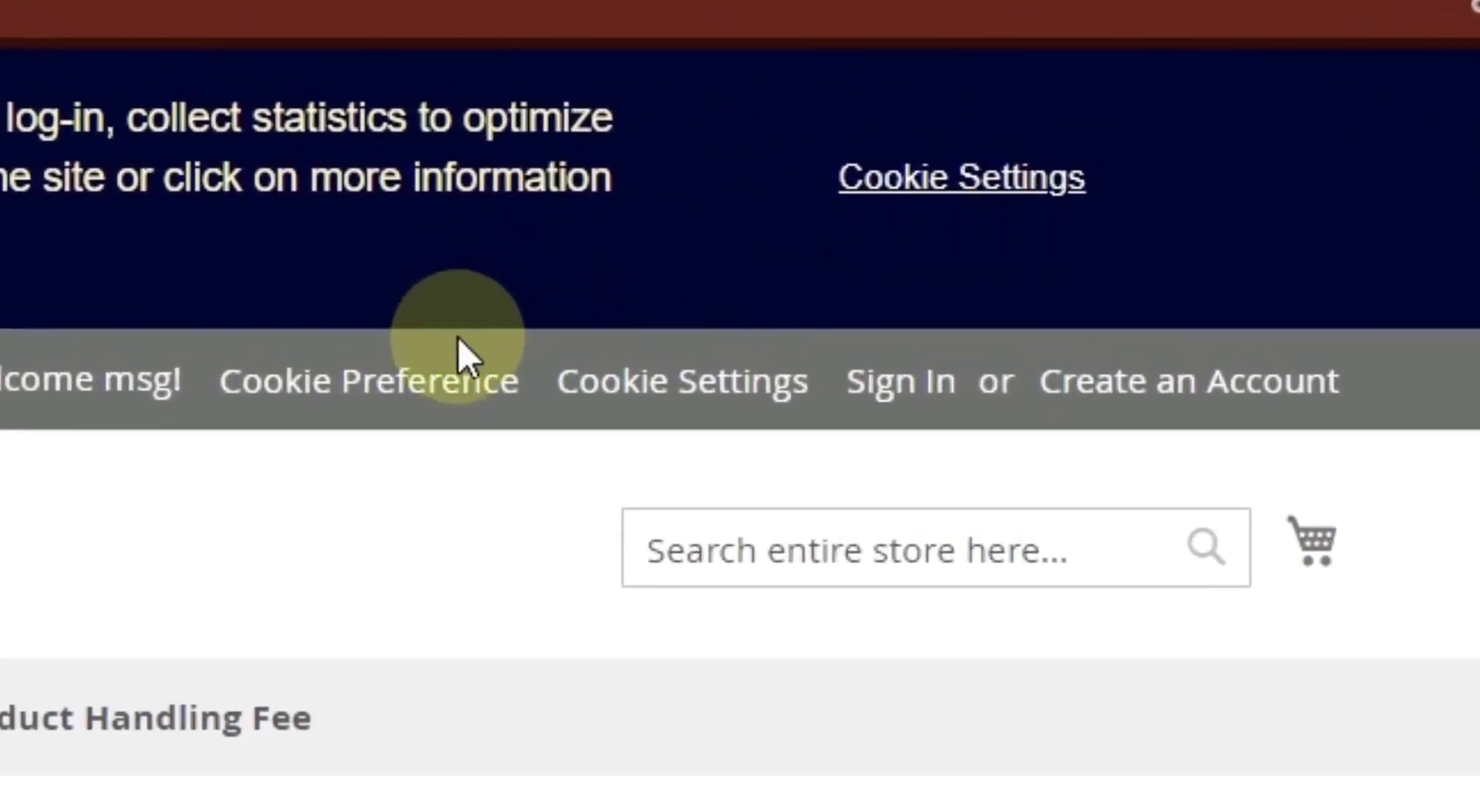
left_click(936, 179)
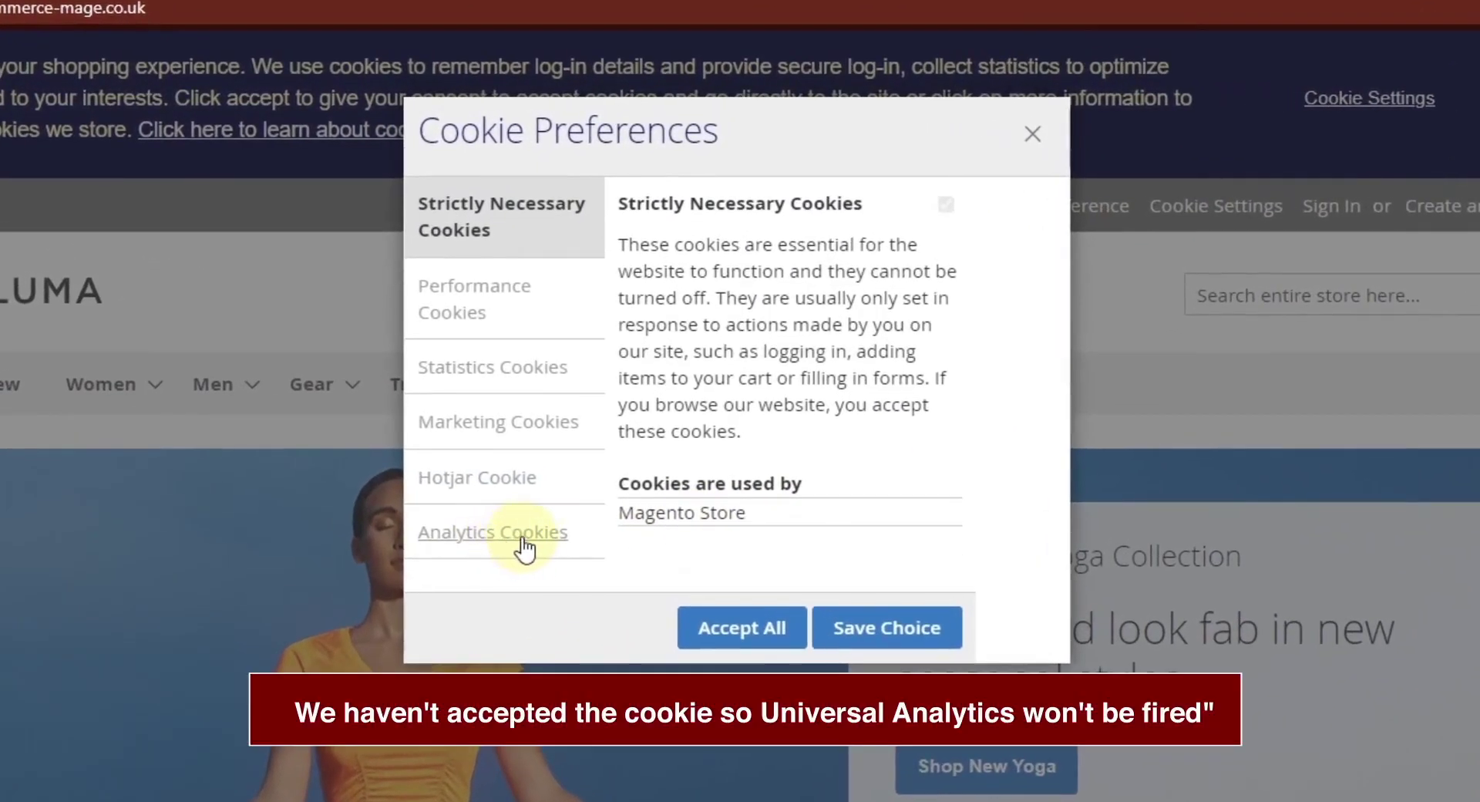
left_click(512, 544)
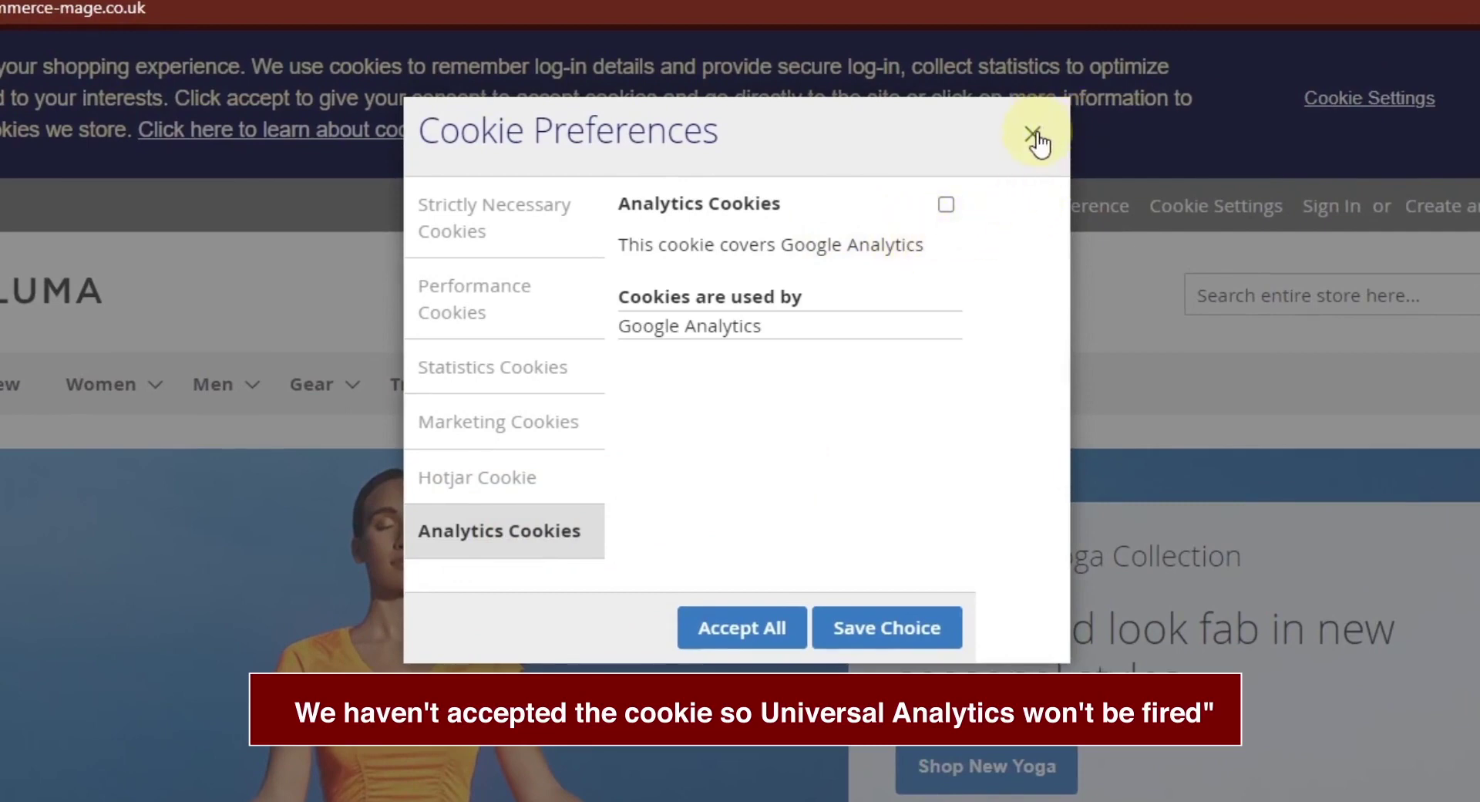
left_click(1033, 135)
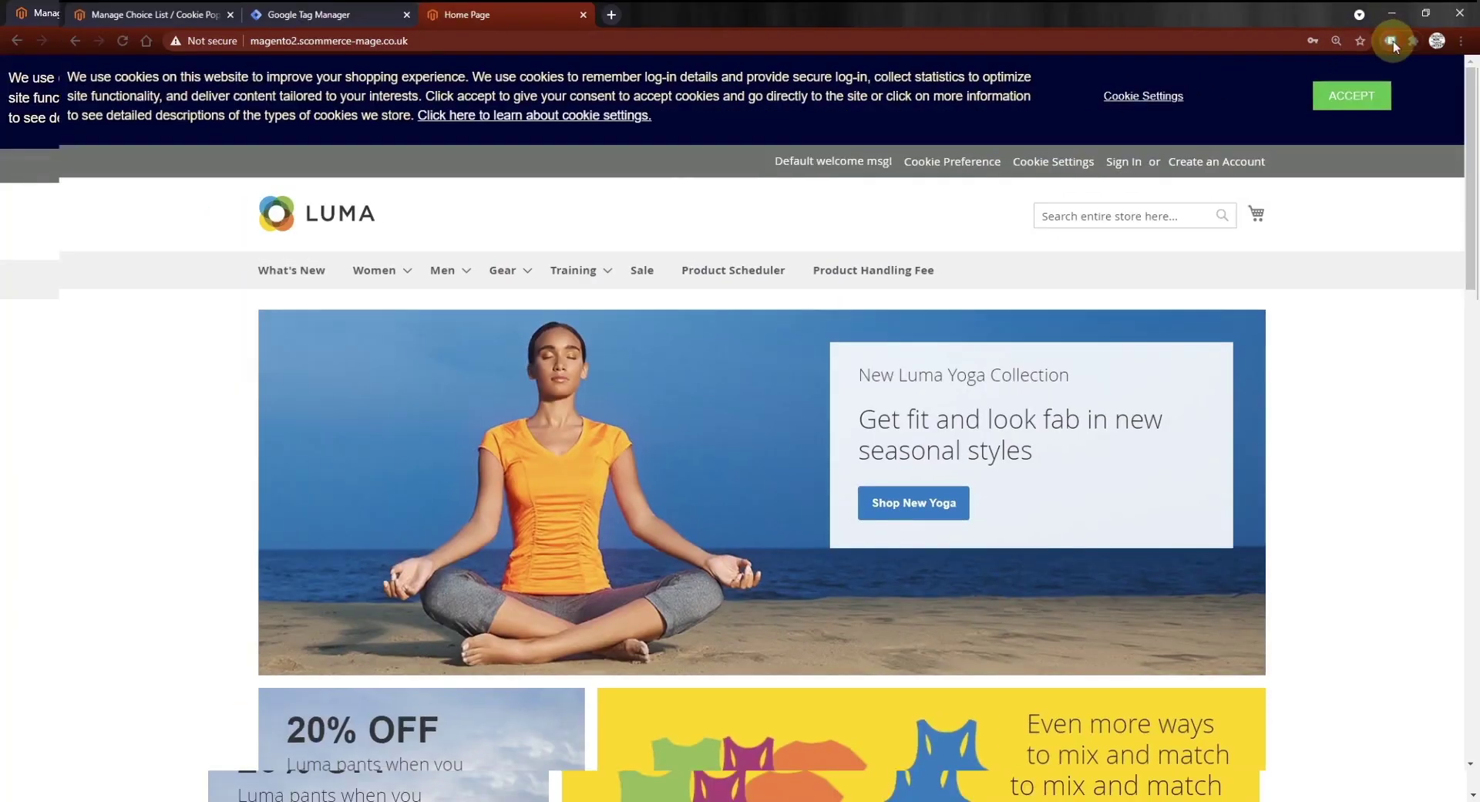
Step: Check with Tag Assistant which tags fire on the storefront while analytics cookies are not accepted
left_click(1388, 40)
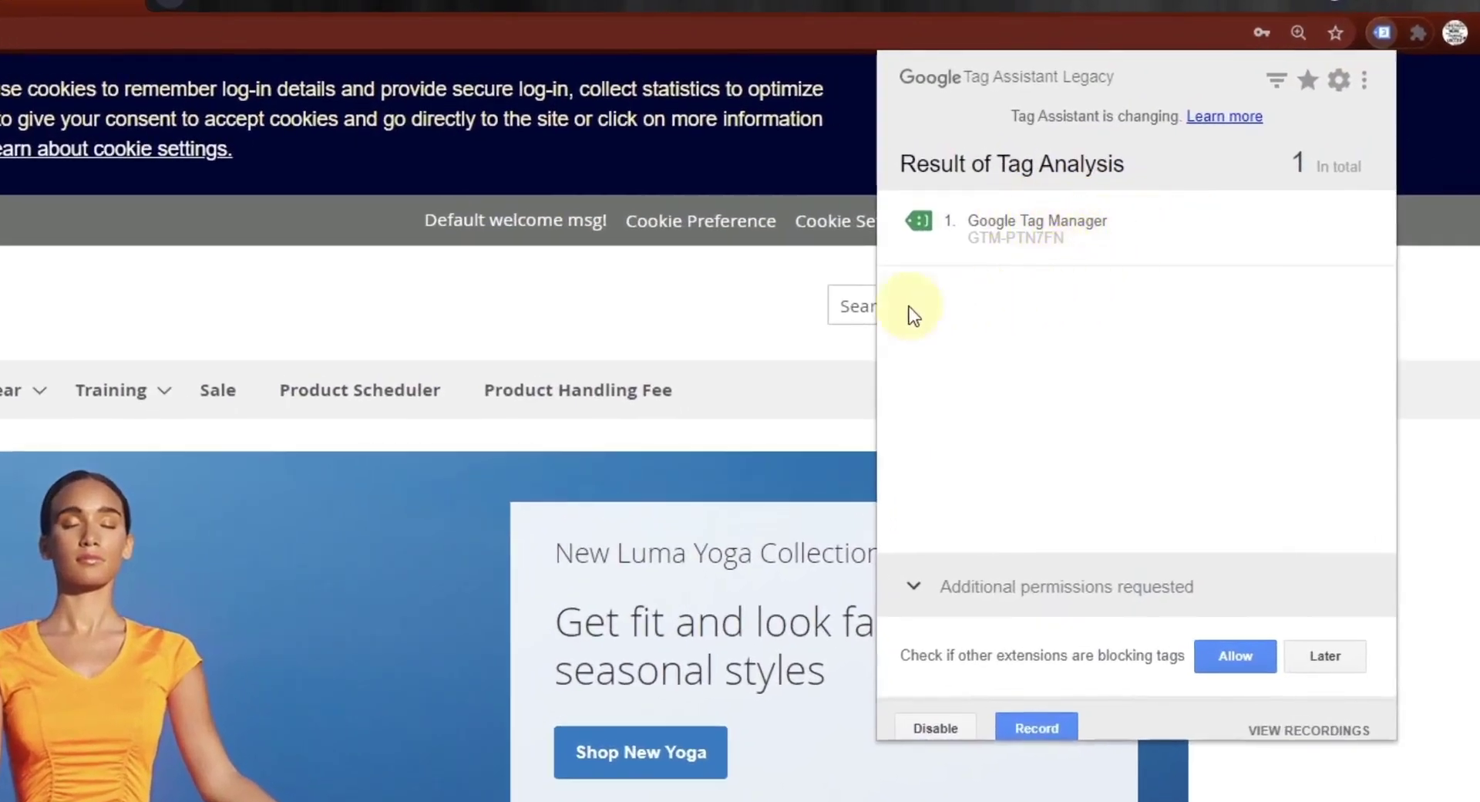
left_click(725, 300)
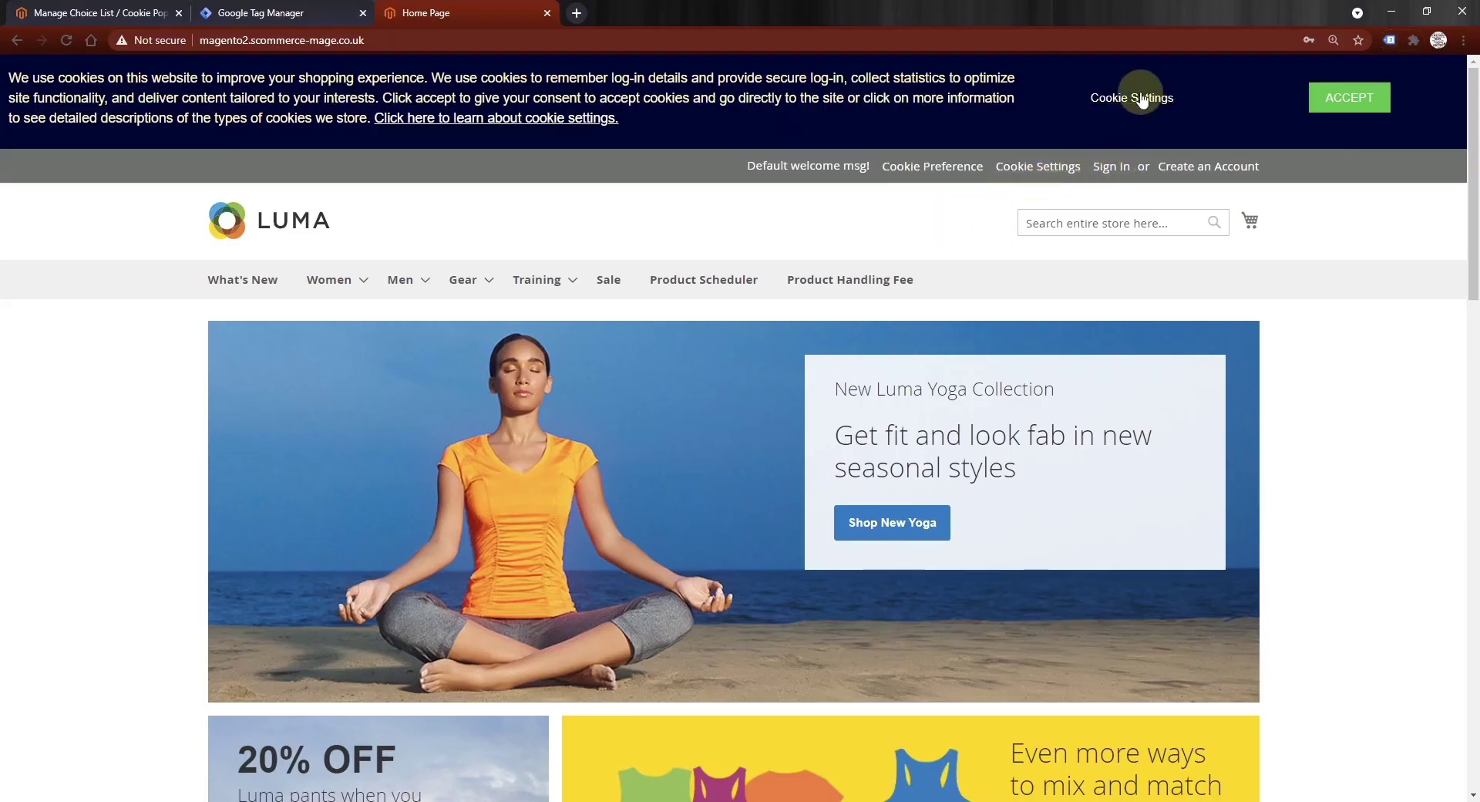
Step: Accept only the Analytics Cookies option in the storefront's cookie preferences and save the choice
left_click(1133, 98)
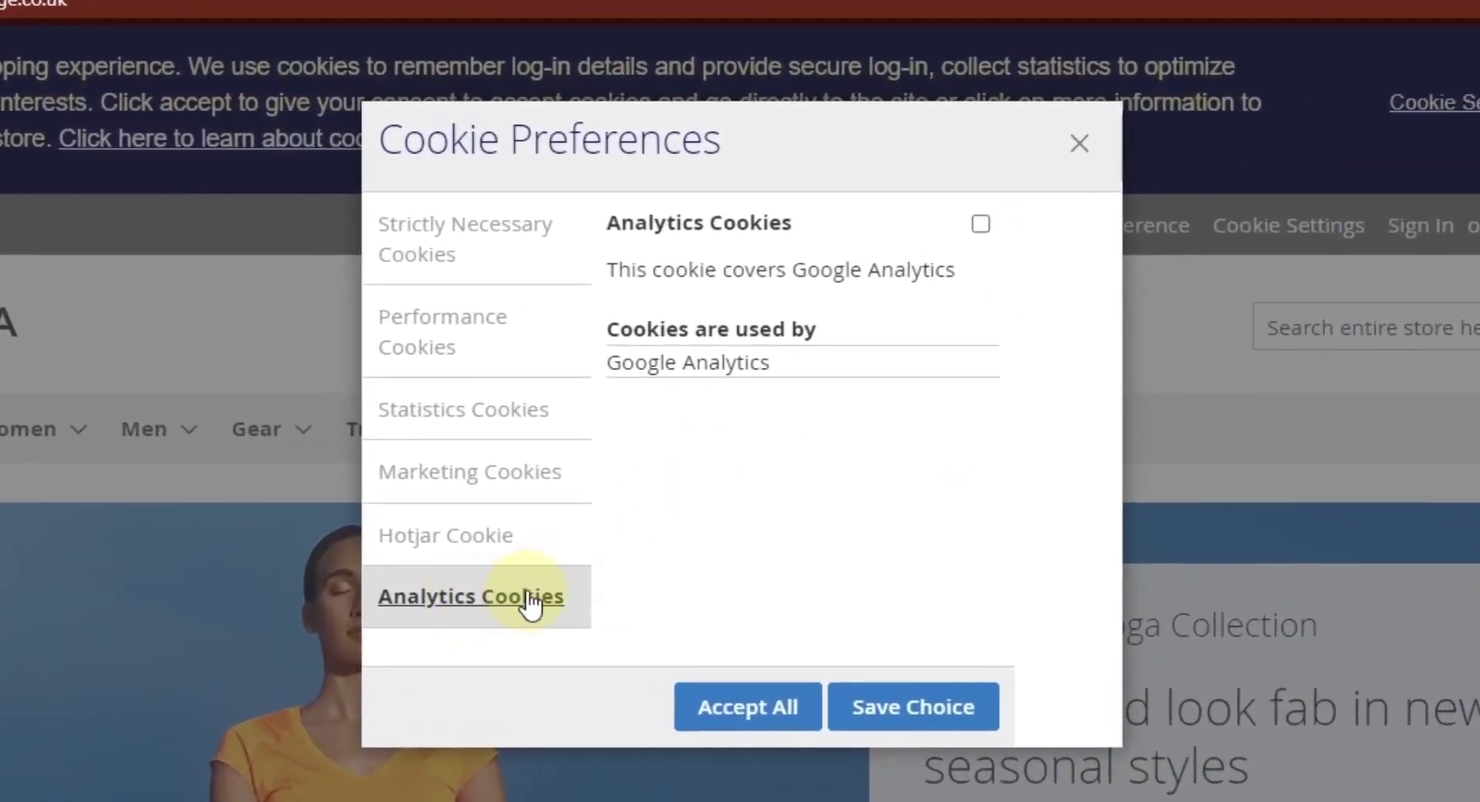
left_click(980, 223)
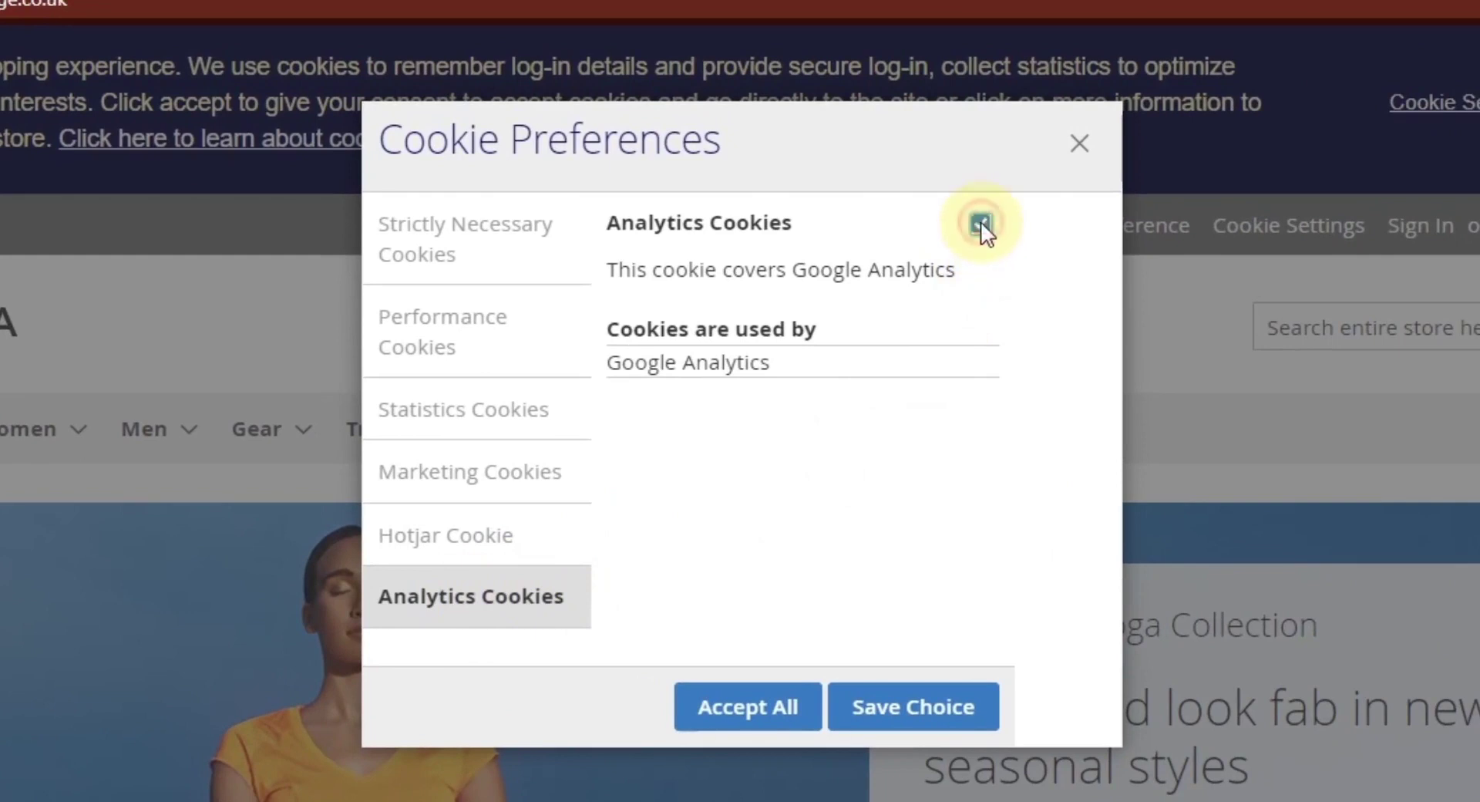
left_click(929, 708)
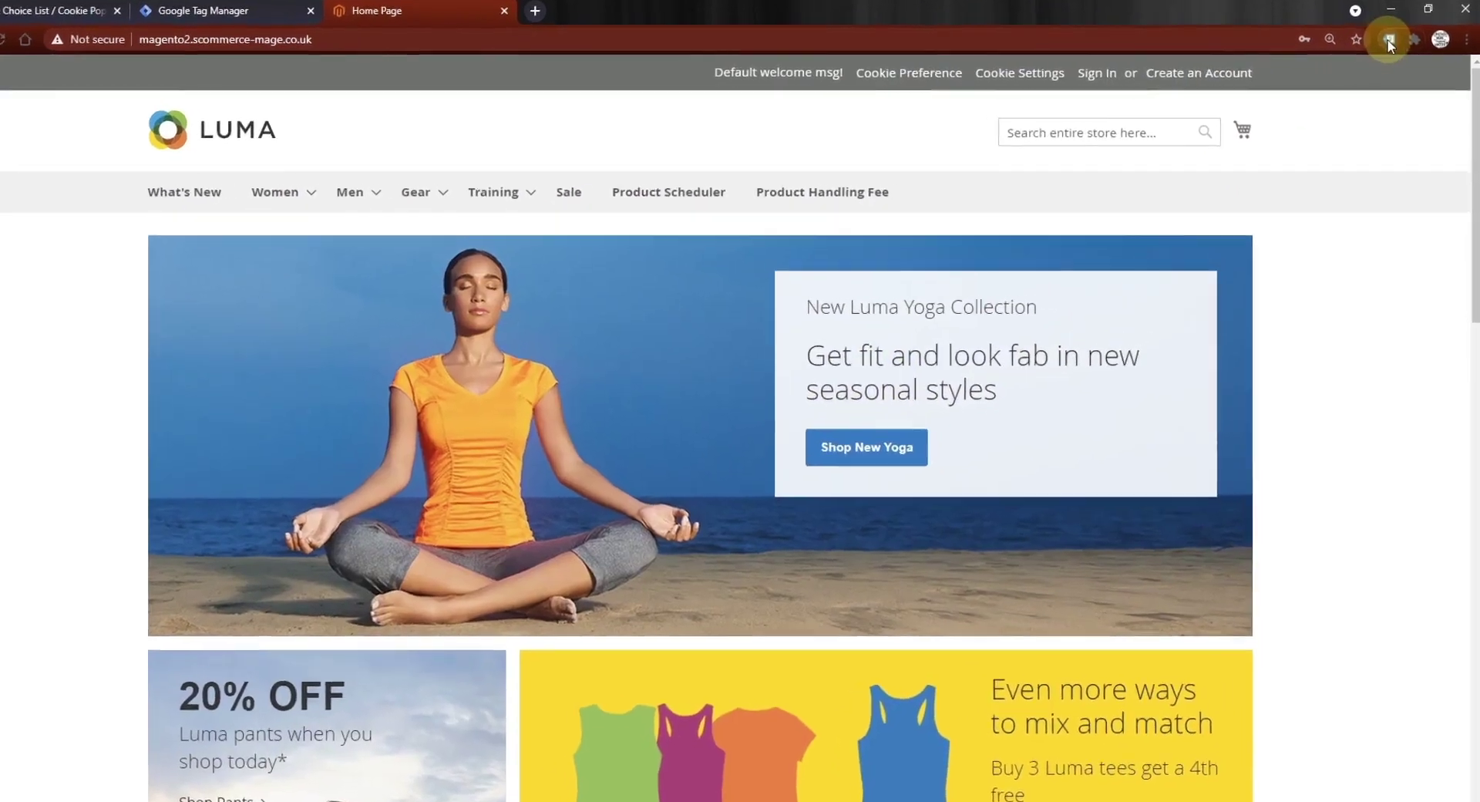
Step: Check with Tag Assistant which tags fire on the storefront with analytics cookies accepted
left_click(1388, 40)
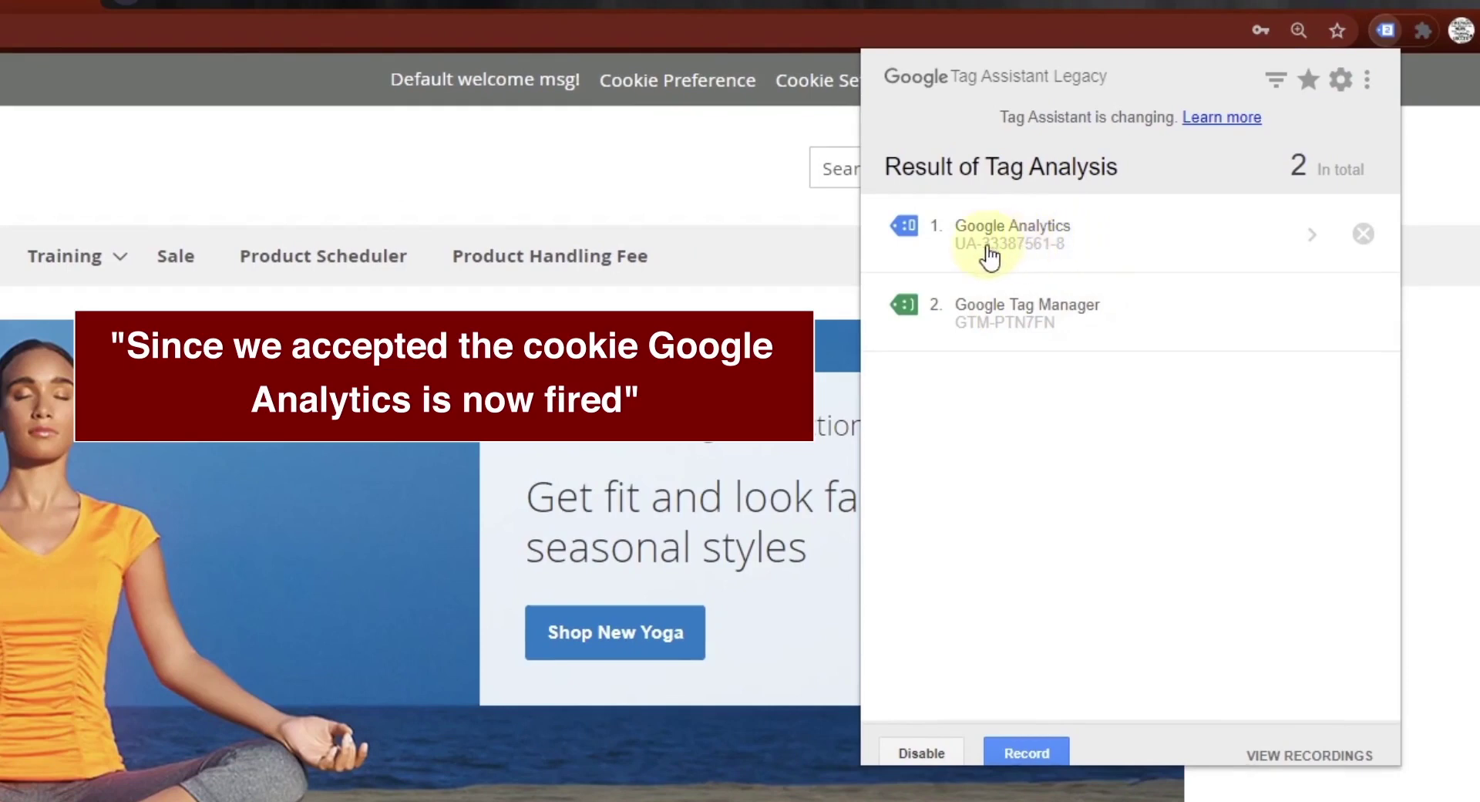
left_click(717, 202)
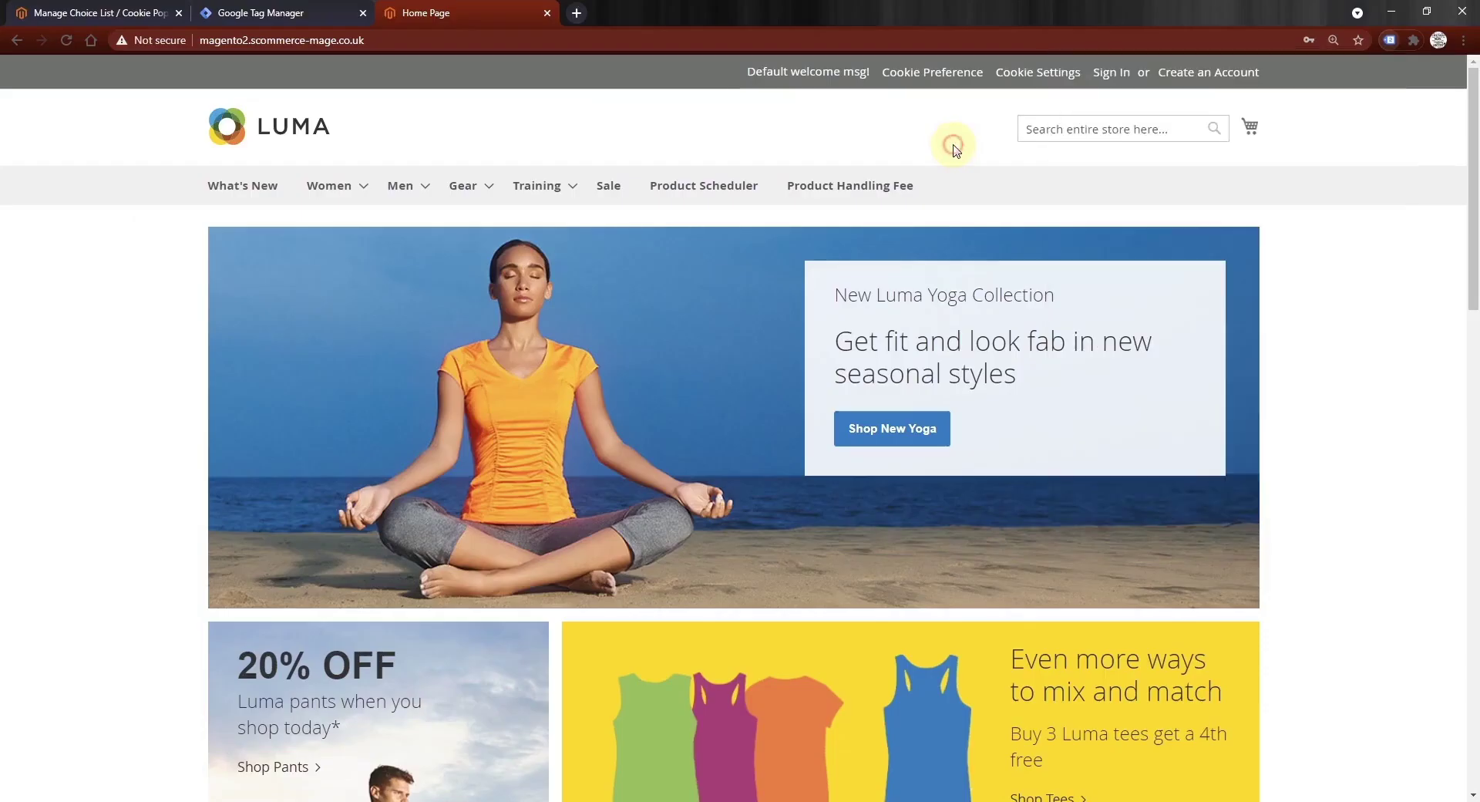
Step: Filter the storefront's stored cookies for "ana" in the developer tools to check the analytics cookie's value, and recheck the fired tags in Tag Assistant
key("F12")
left_click(373, 578)
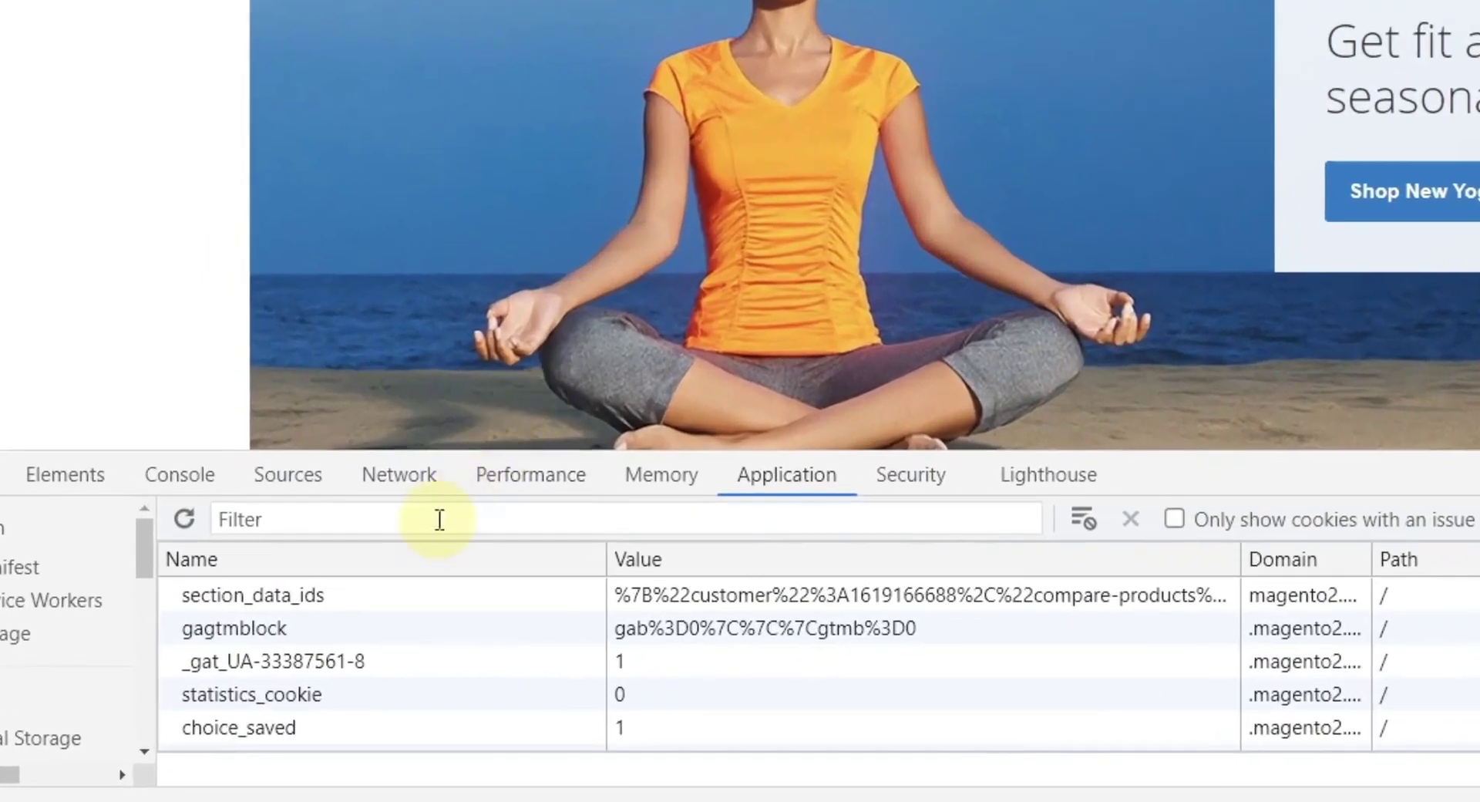
type("ana")
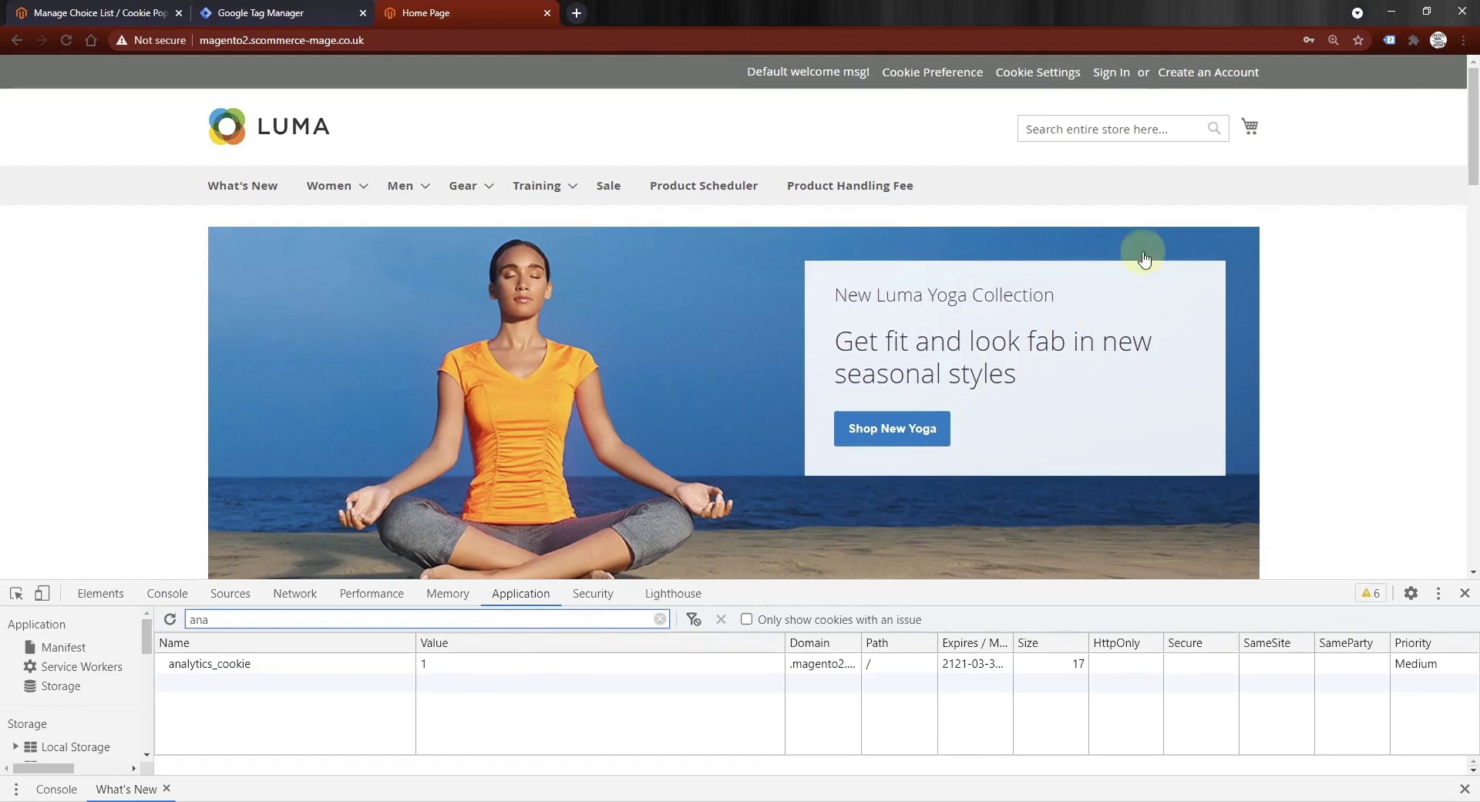
left_click(1390, 42)
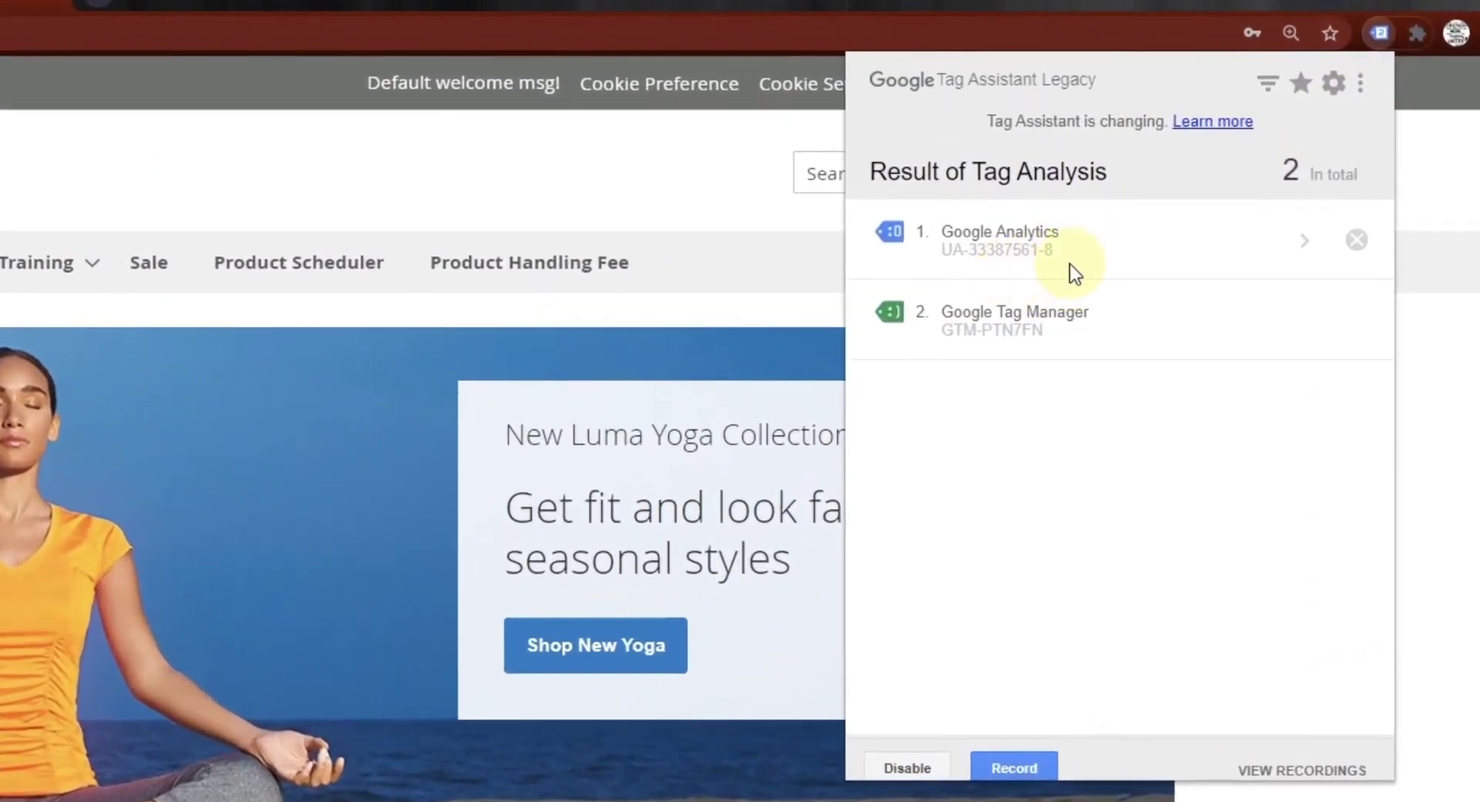
left_click(604, 210)
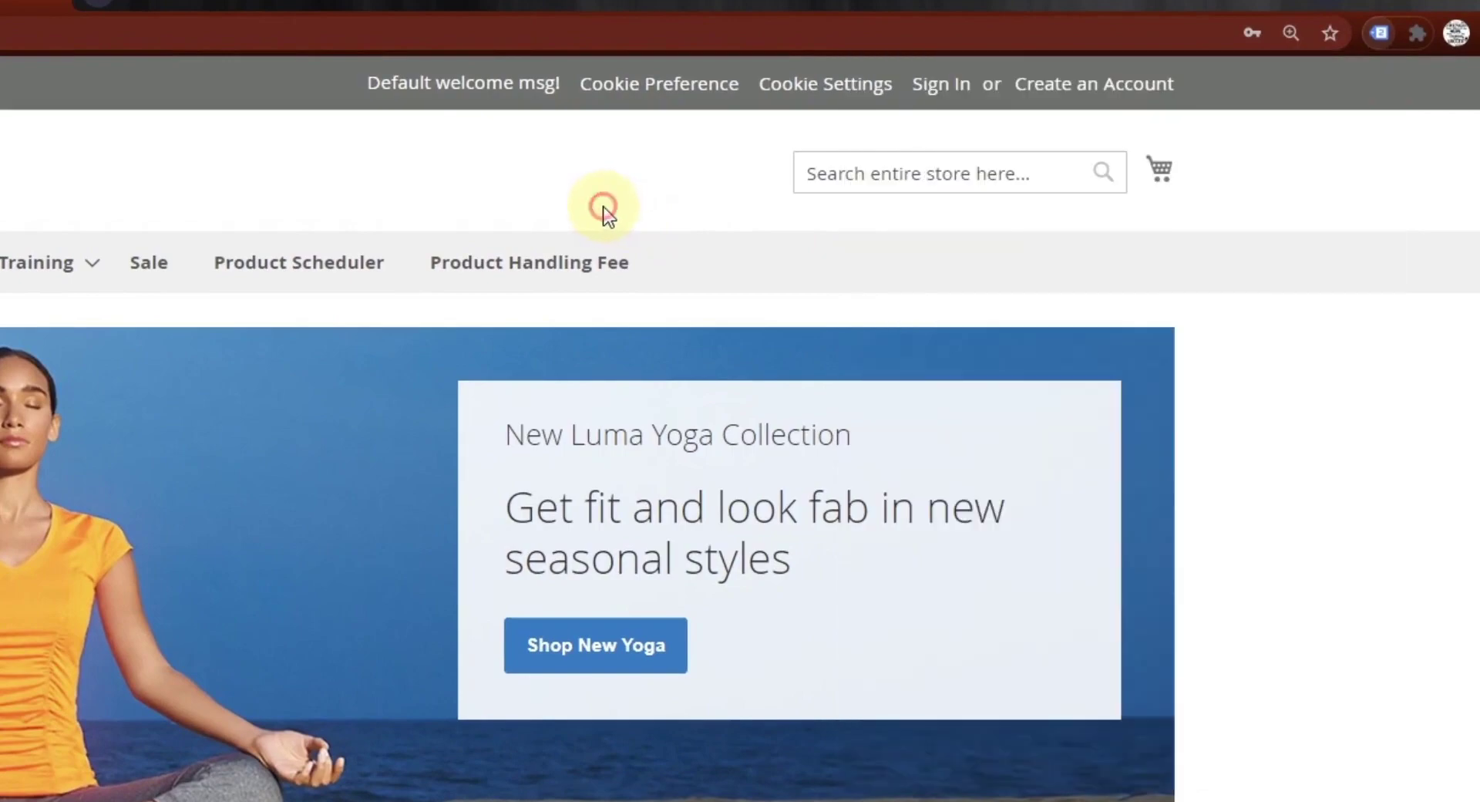